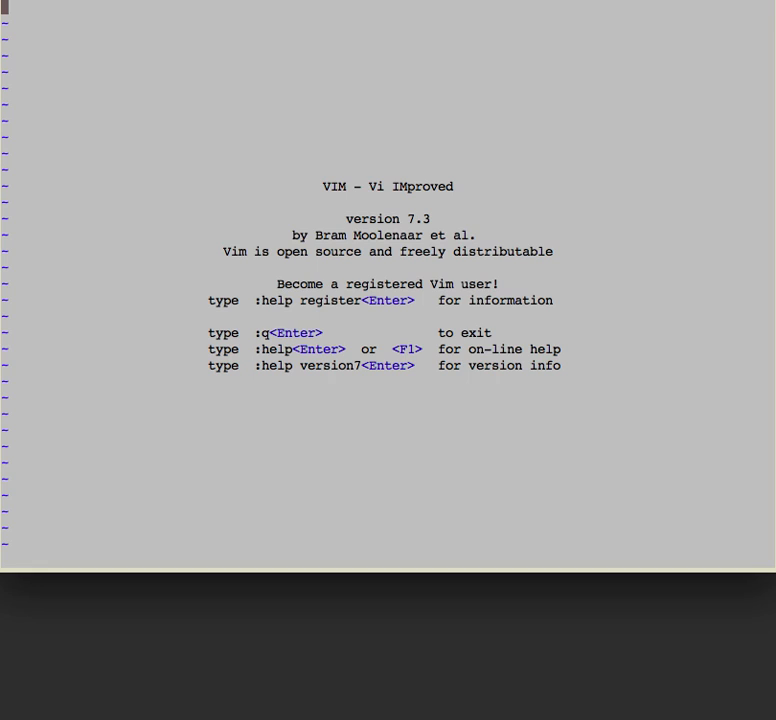
Step: Insert "Let's work with registers." on line 1 and move back onto the word work
key("i")
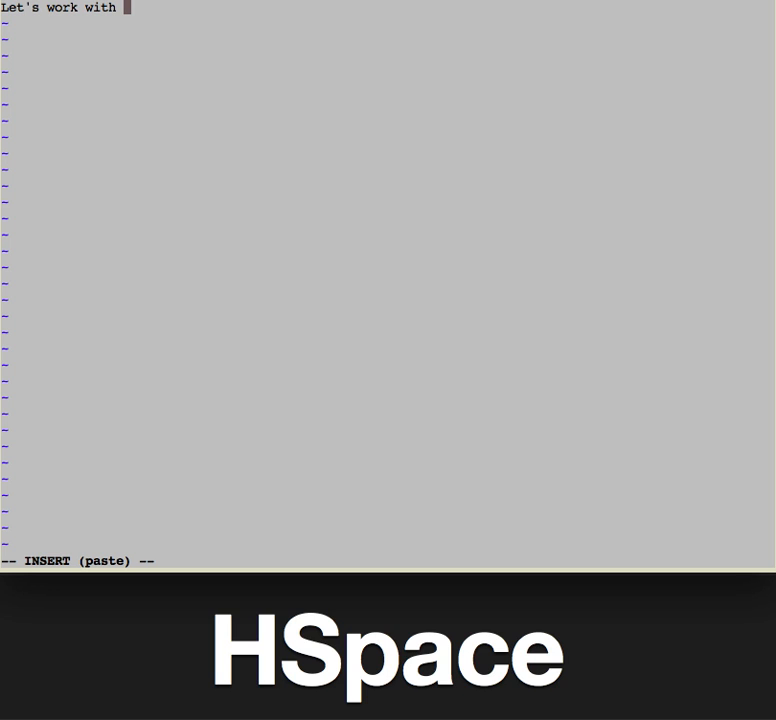
type("registers.")
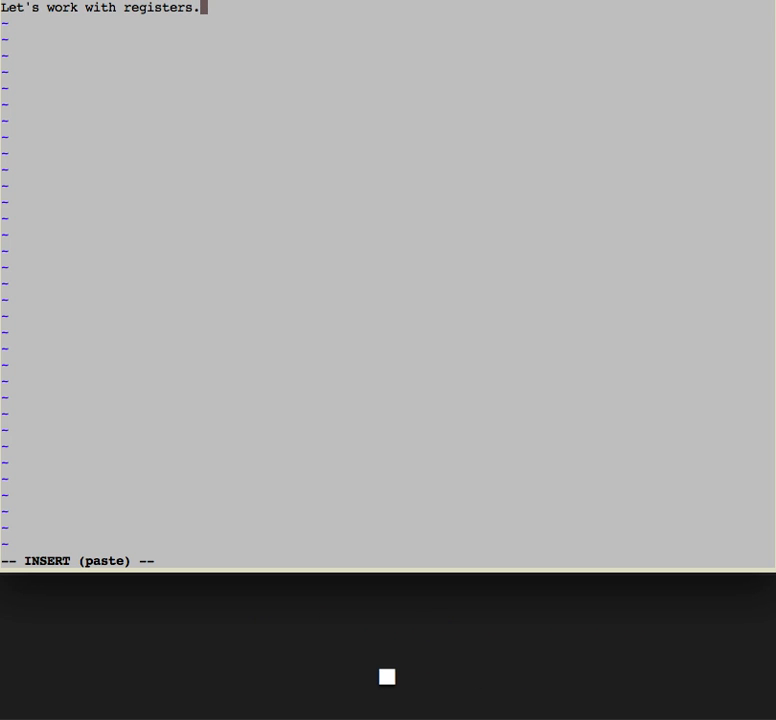
key("Escape")
key("shift+b")
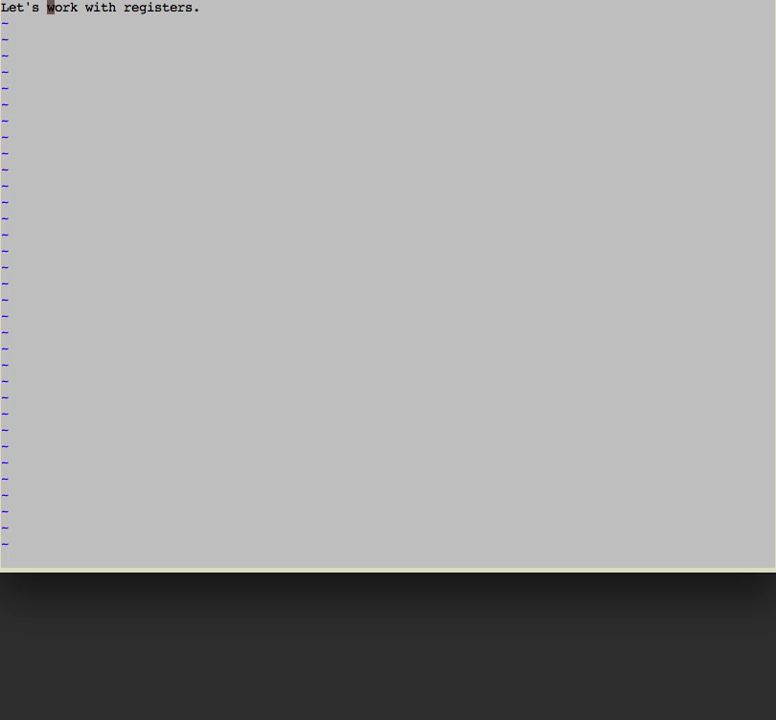
Step: Yank the word work into the unnamed register with yw
key("y")
key("w")
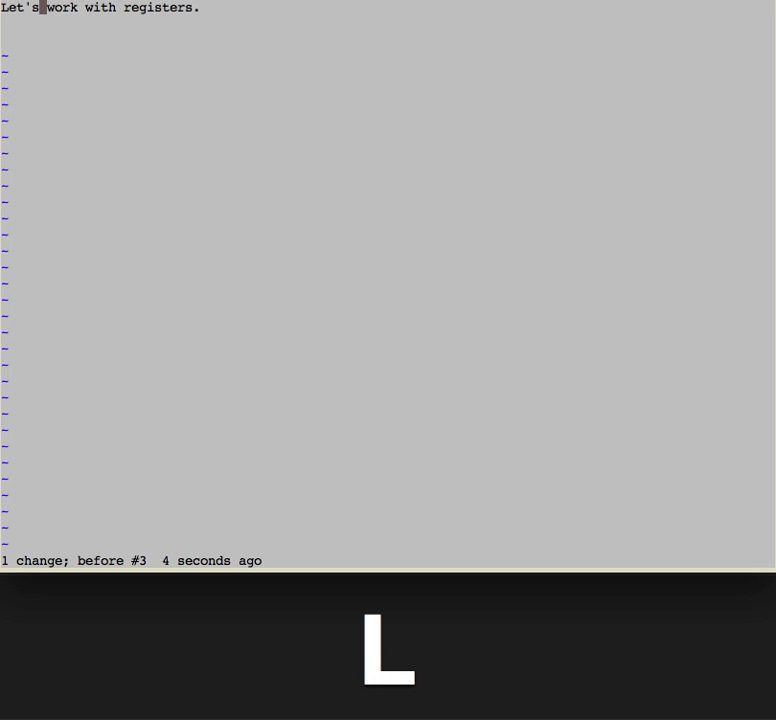
key("l")
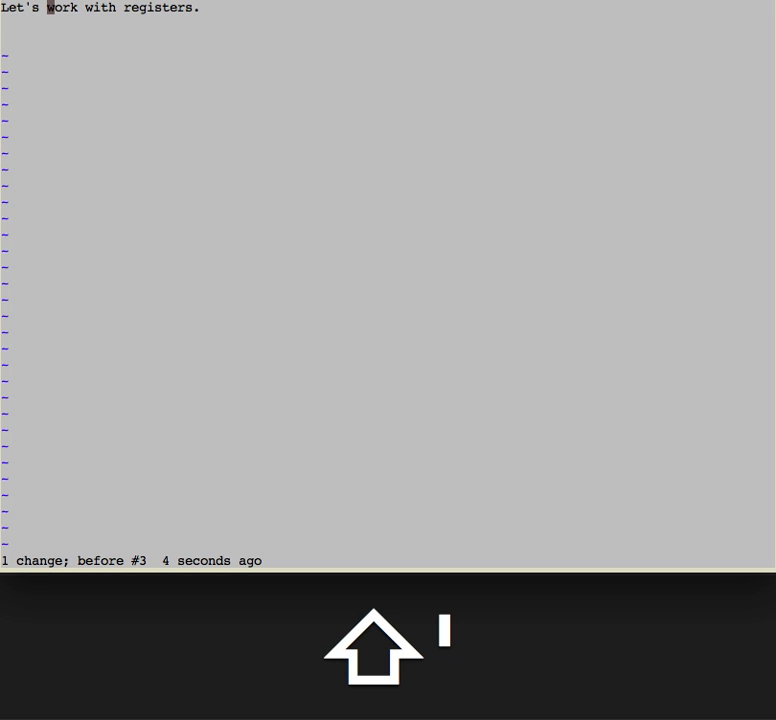
Step: Yank work into register a and confirm it with the :reg listing
key("shift+a")
key("y")
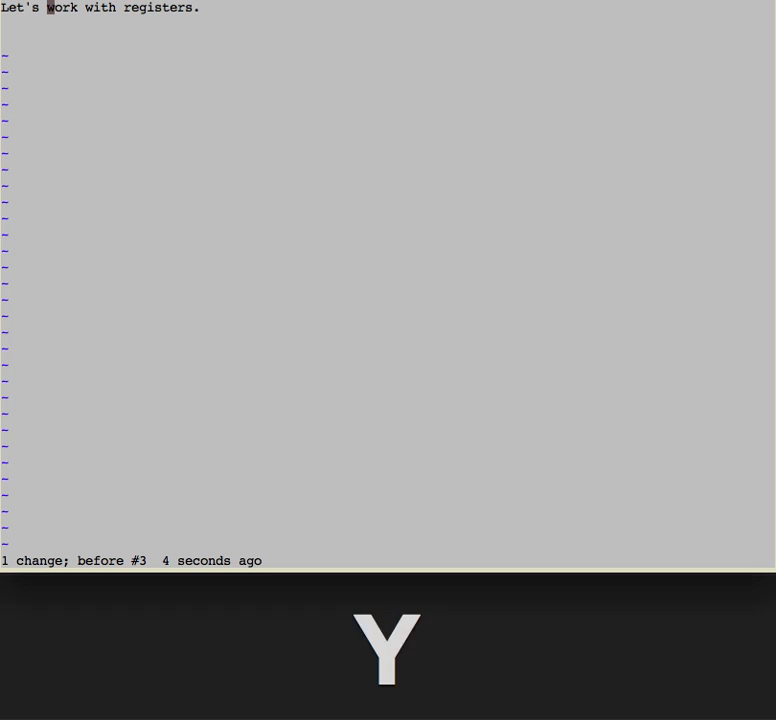
key("w")
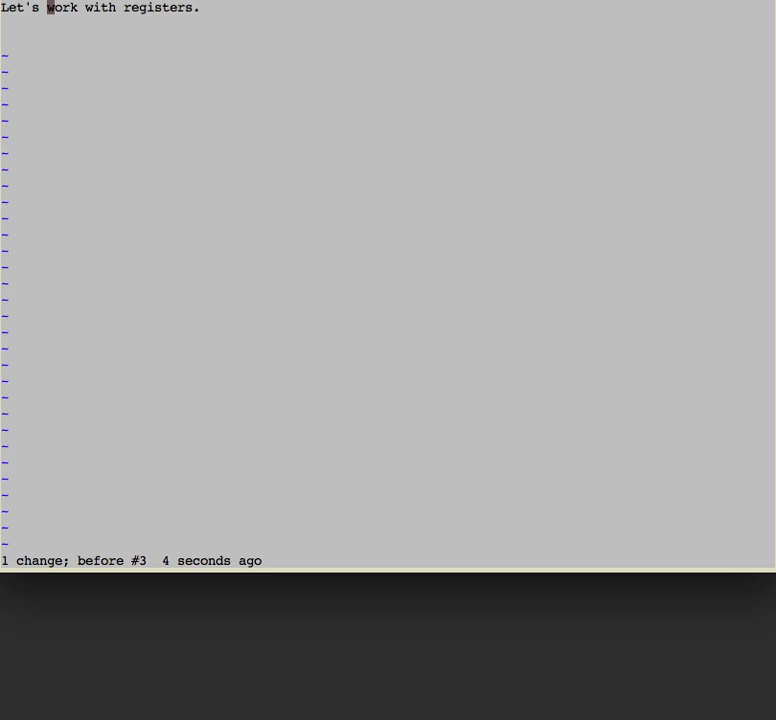
type(":reg")
key("Return")
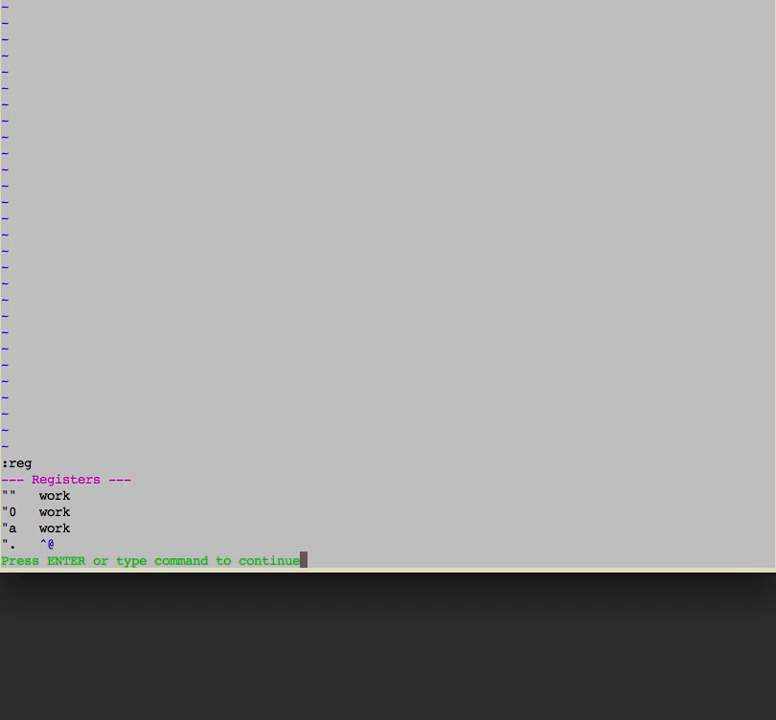
key("Return")
Step: Yank registers into register b, verify :reg a b, and start a new line below
key("l")
key("l")
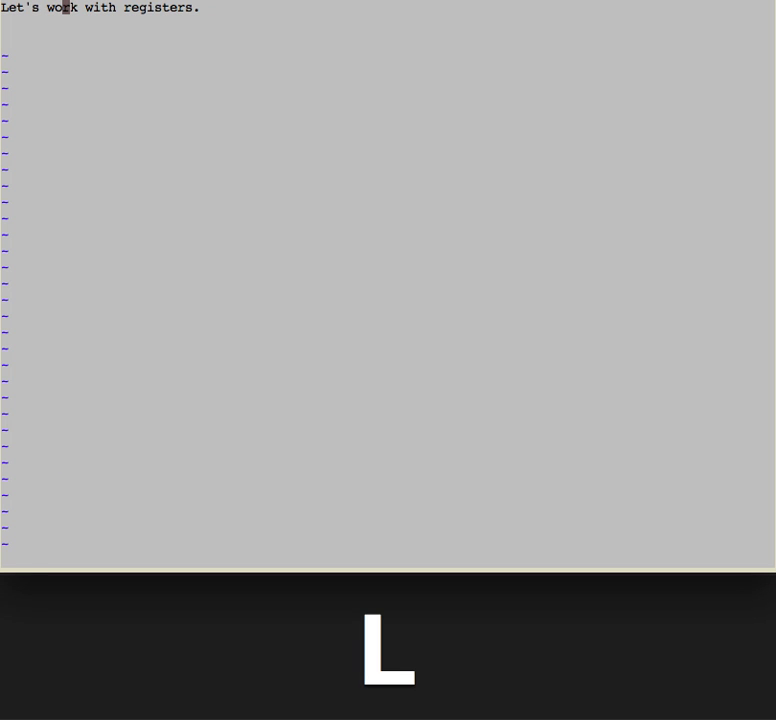
key("l")
key("l")
key("l")
key("l")
key("l")
key("l")
key("l")
key("l")
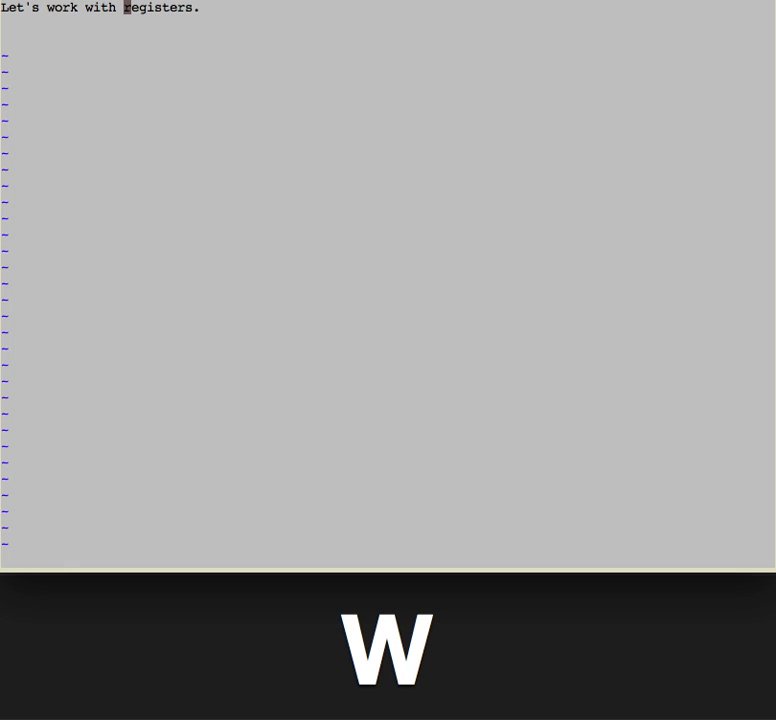
type(":reg a")
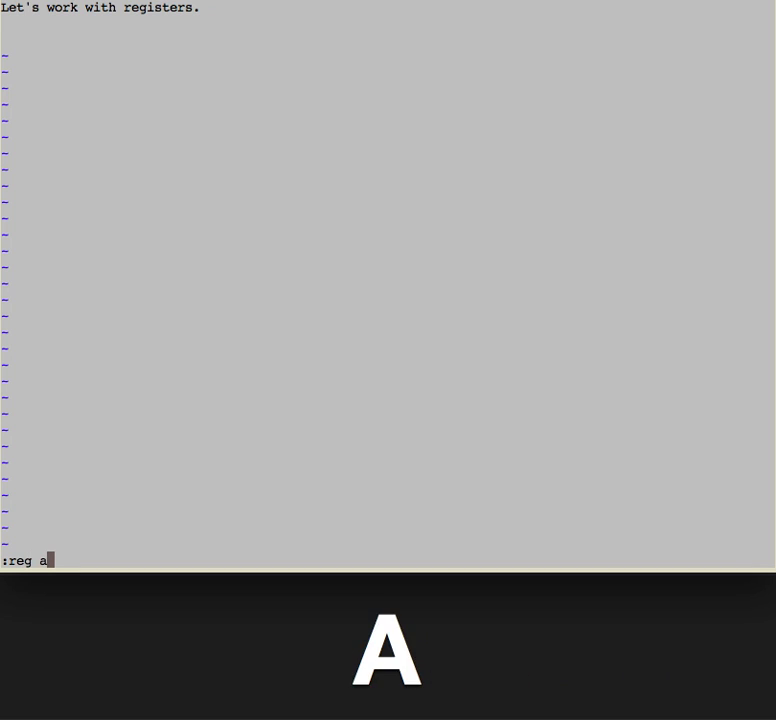
type(" b")
key("Return")
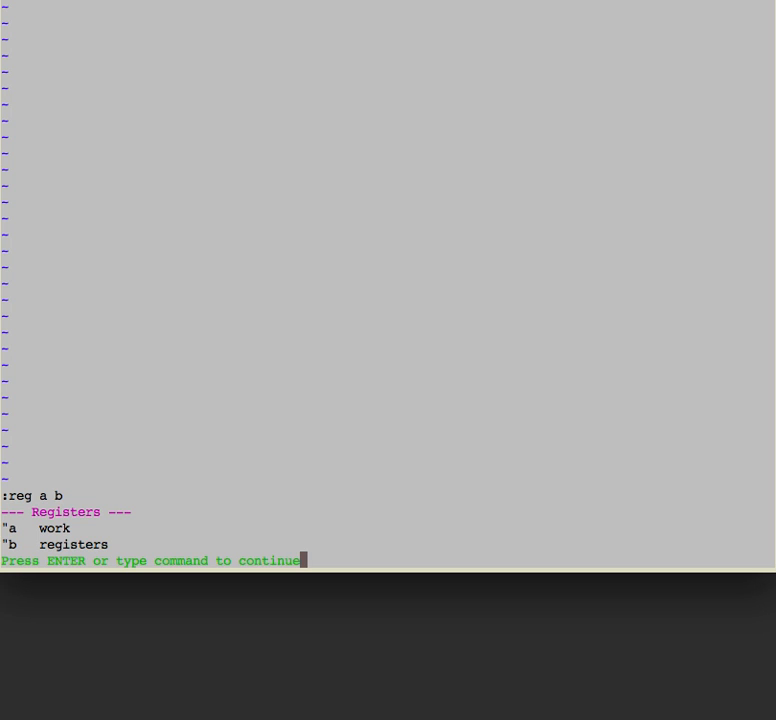
key("Return")
key("o")
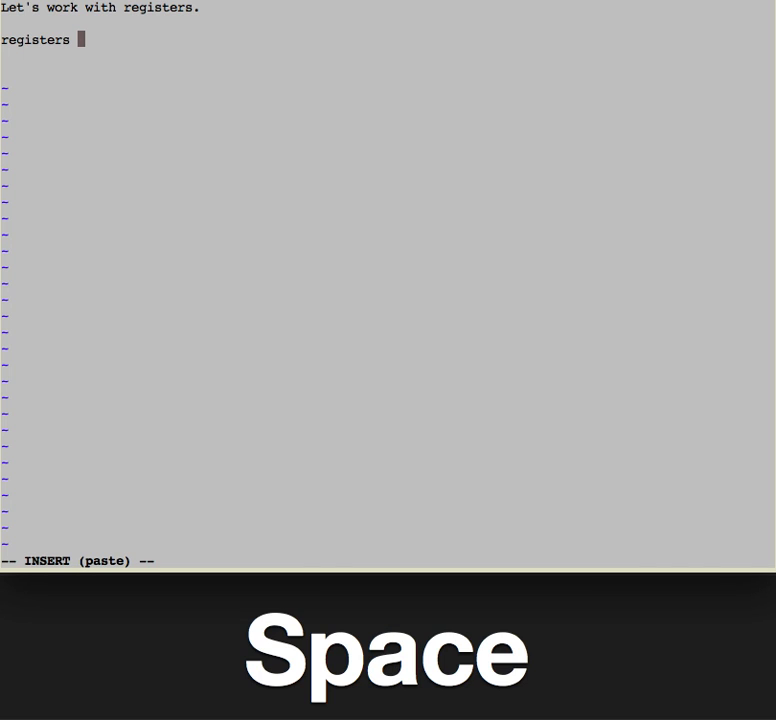
Step: Paste registers b and a to form the line "registers work", then move to a new line
key("Escape")
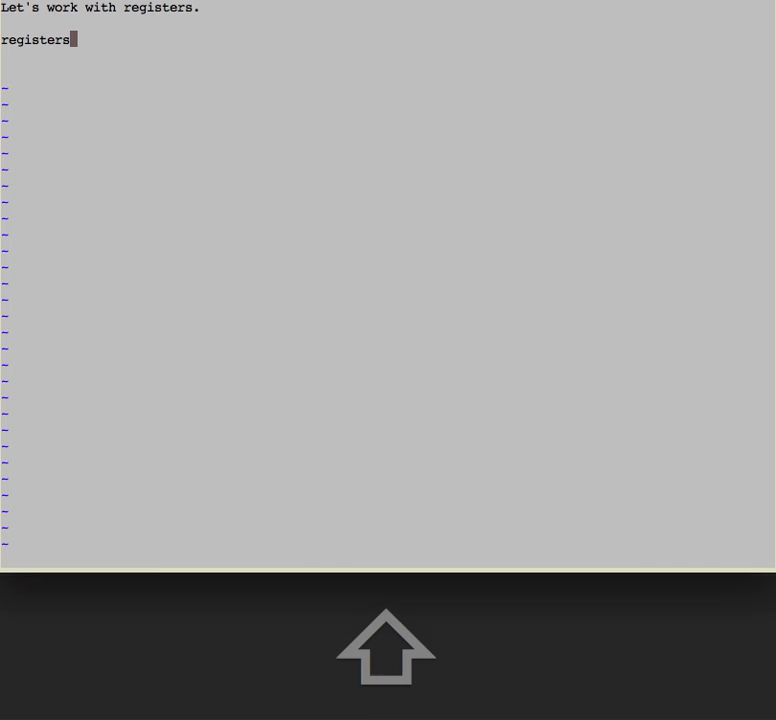
type("\"A")
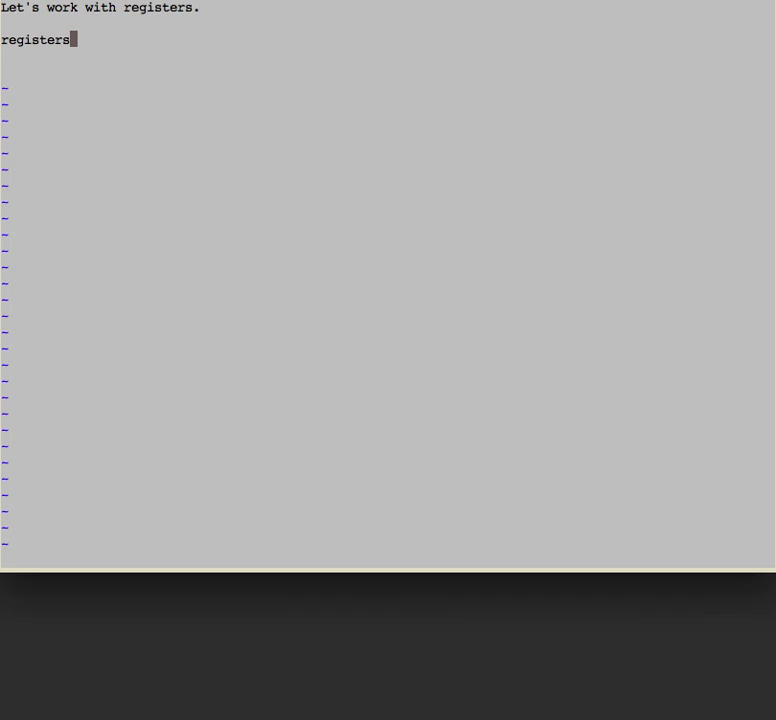
type("p")
key("Return")
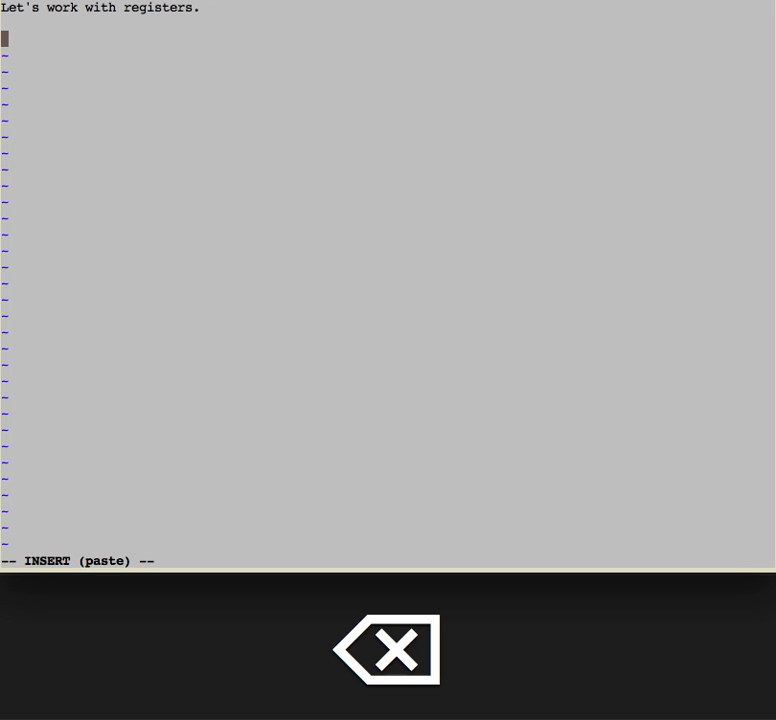
type("I th")
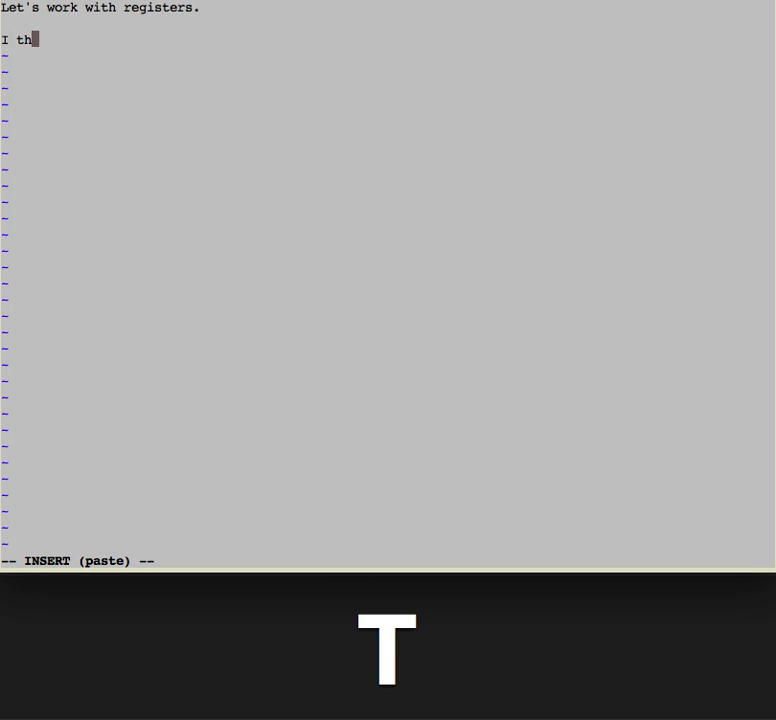
type("ink")
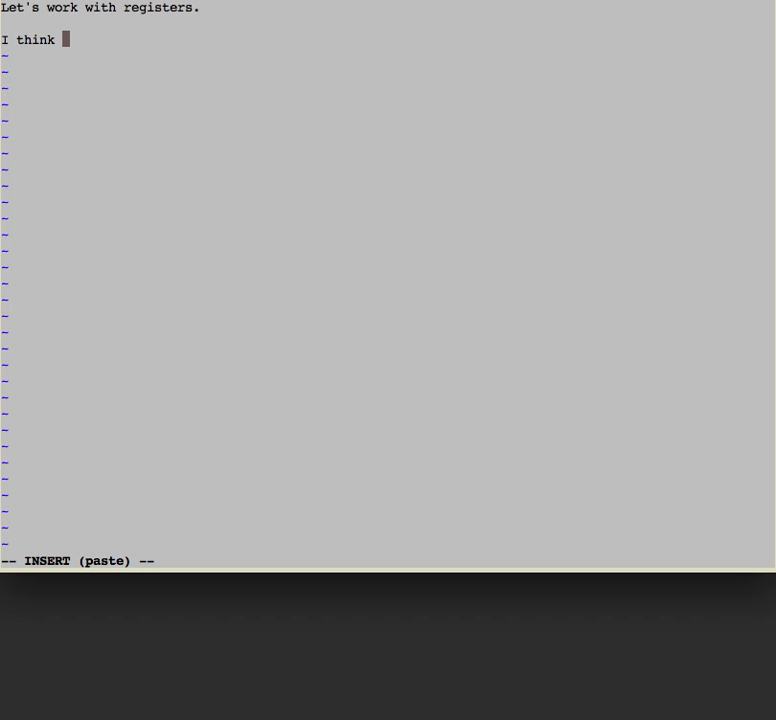
Step: Write "I think registers are cool.", inserting registers from register b via Ctrl-R
key("ctrl+r")
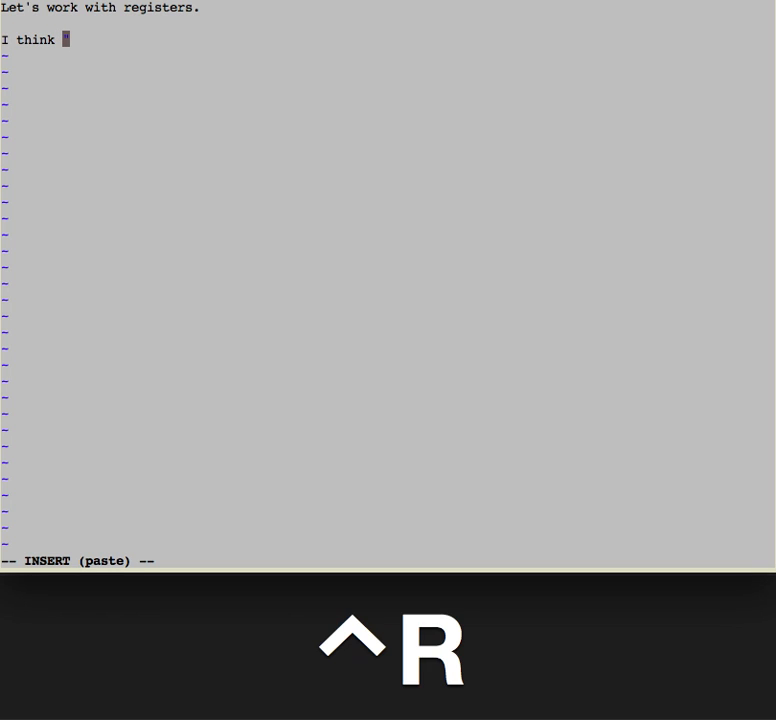
type("b")
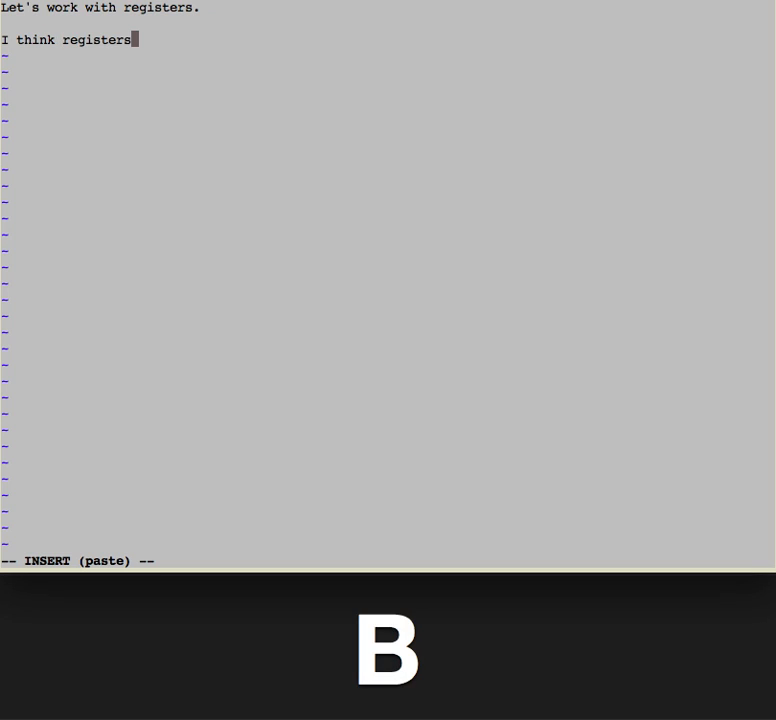
type(" are co")
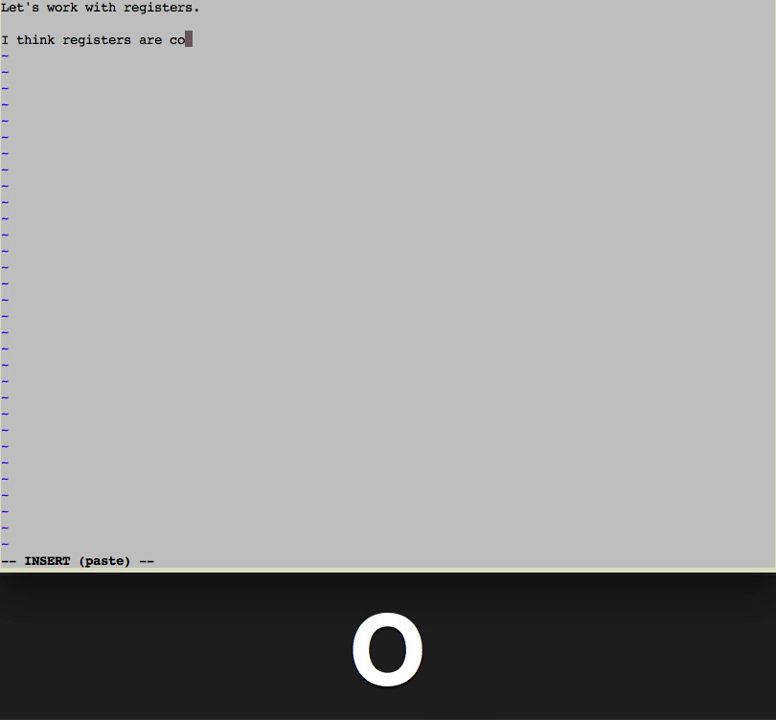
type("ol.")
key("Return")
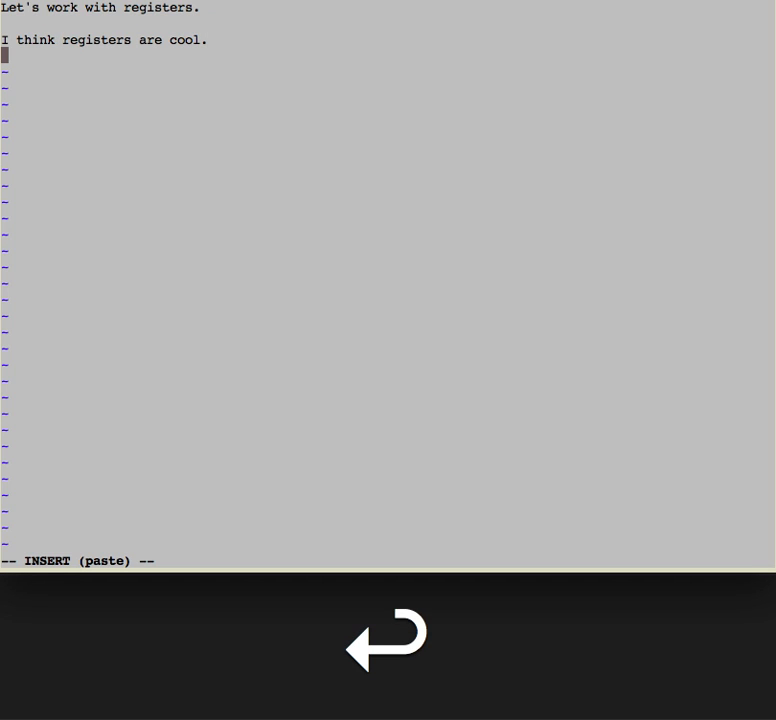
key("Escape")
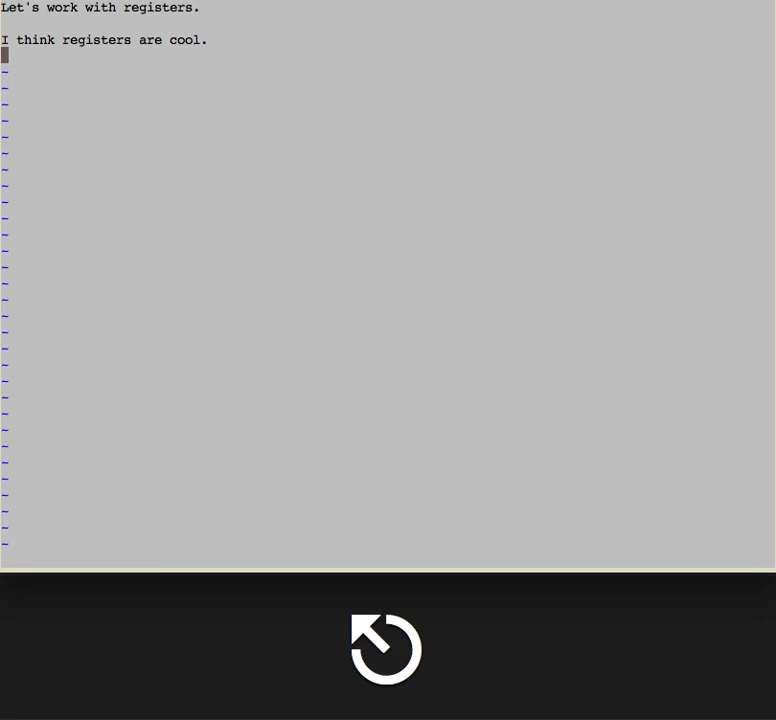
type(":")
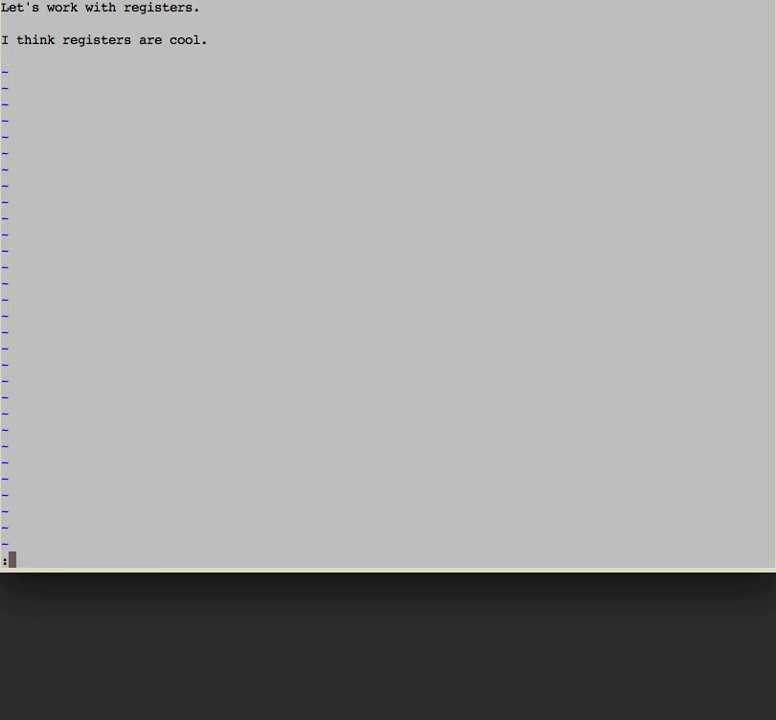
type("/")
Step: Search for register b's word, clear highlighting with :noh, and delete the second line
key("ctrl+r")
key("b")
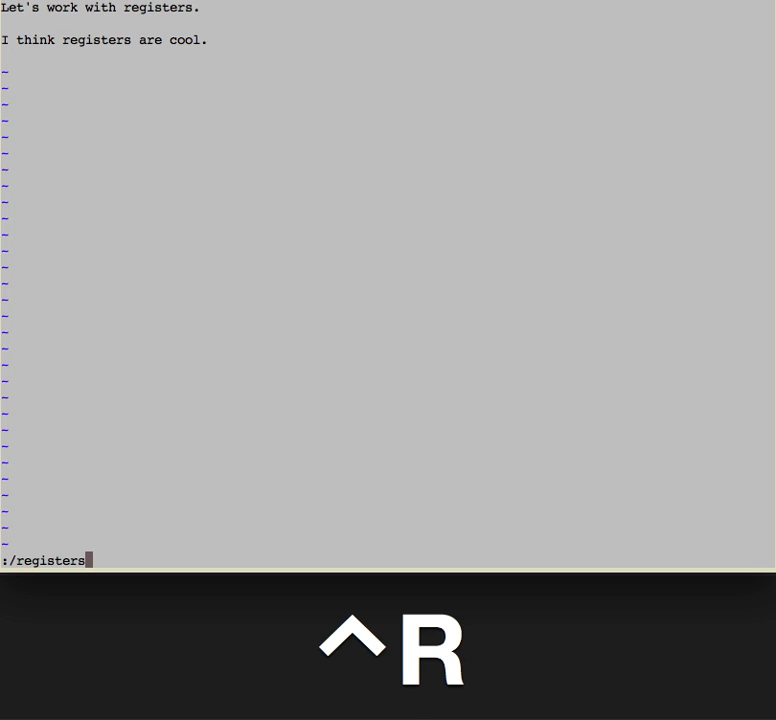
key("Return")
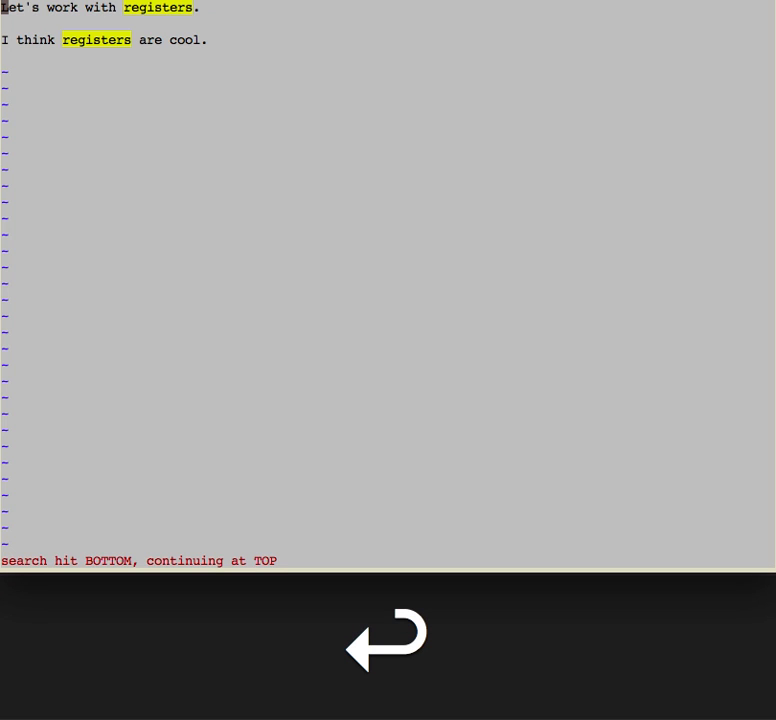
type(":noh")
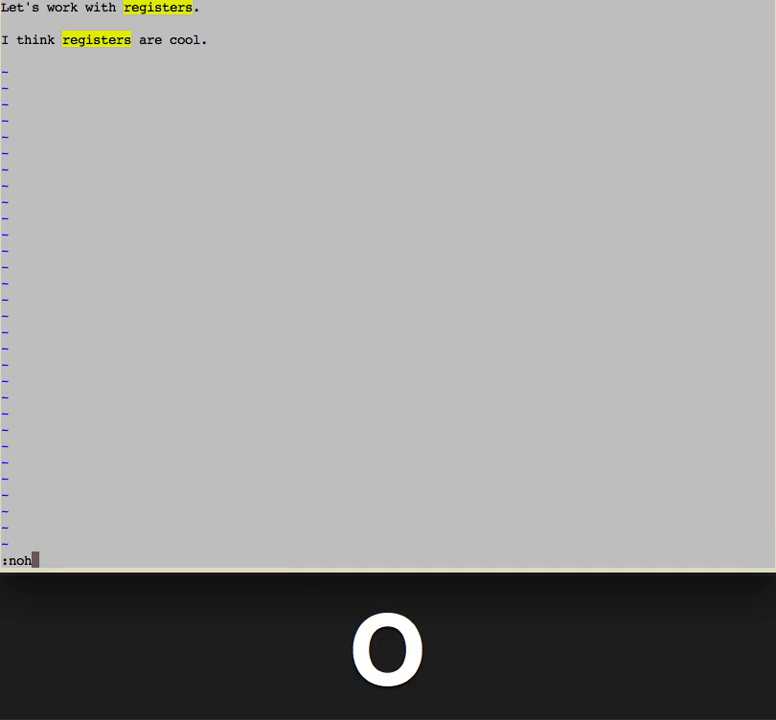
key("Return")
key("j")
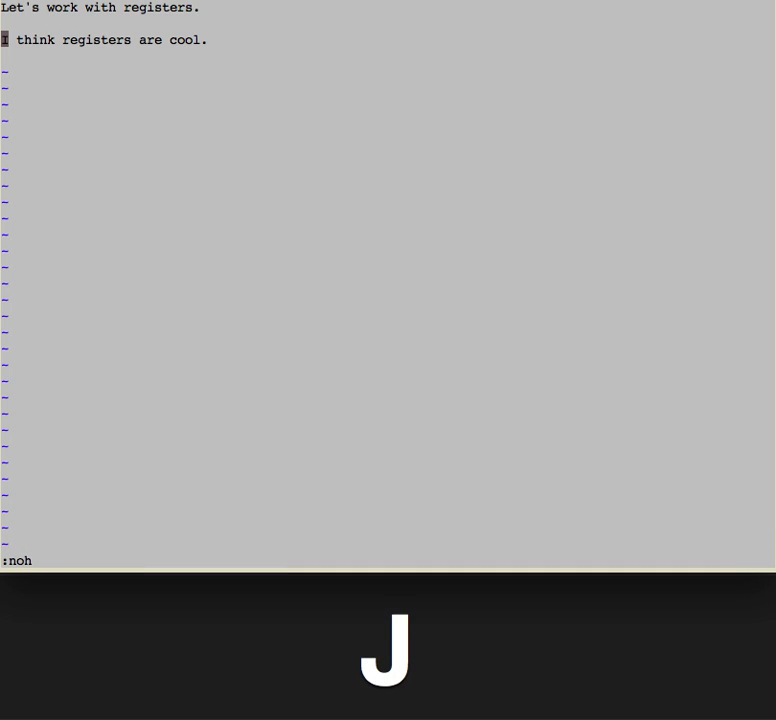
key("d")
key("d")
key("d")
key("d")
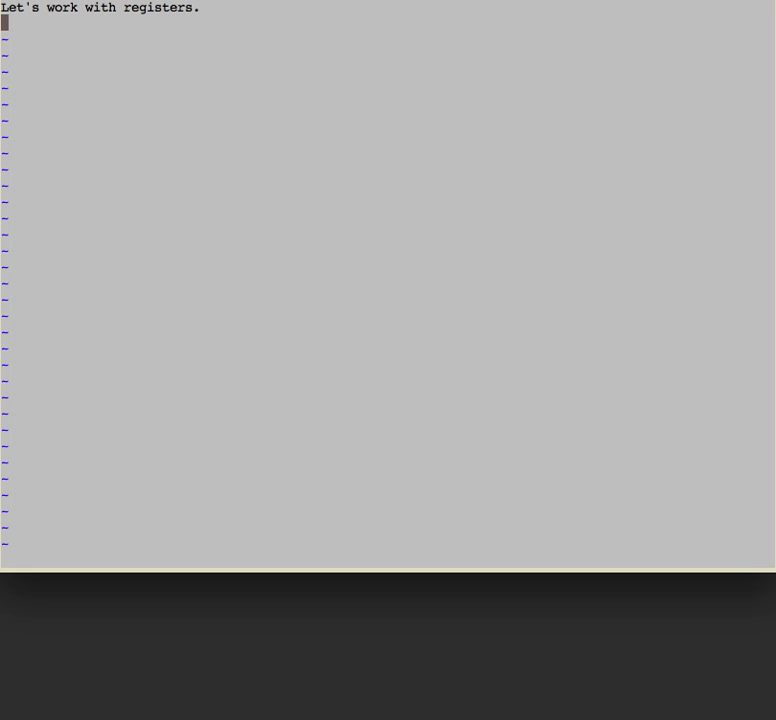
Step: Type gg on a new line, cut it into register z with "zdd, and check :reg z
key("o")
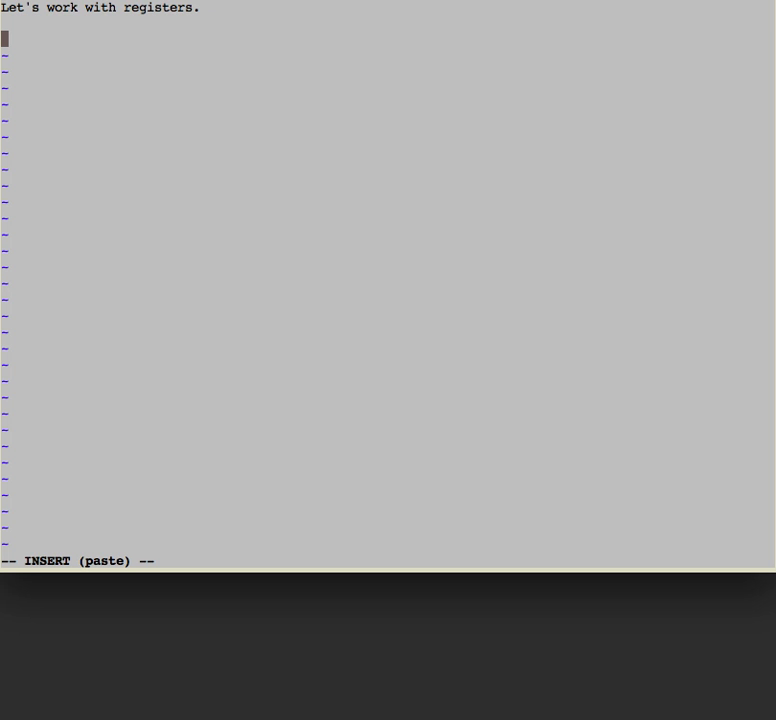
type("gg")
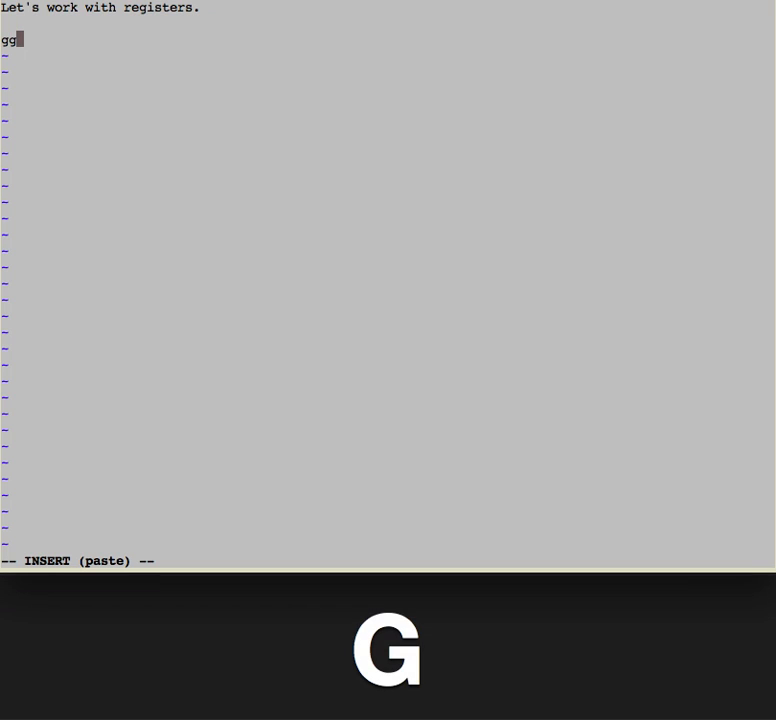
key("Escape")
key("h")
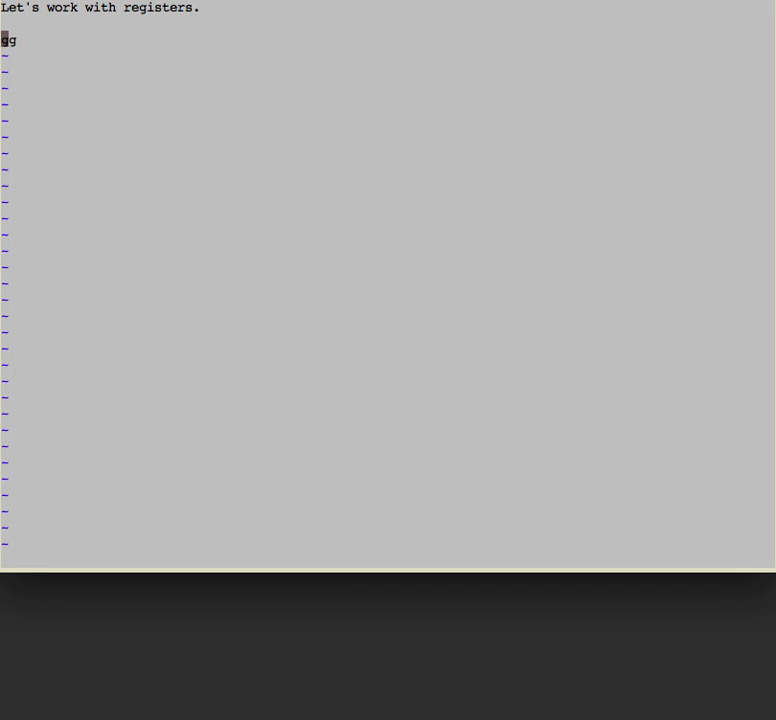
key("shift+d")
key("d")
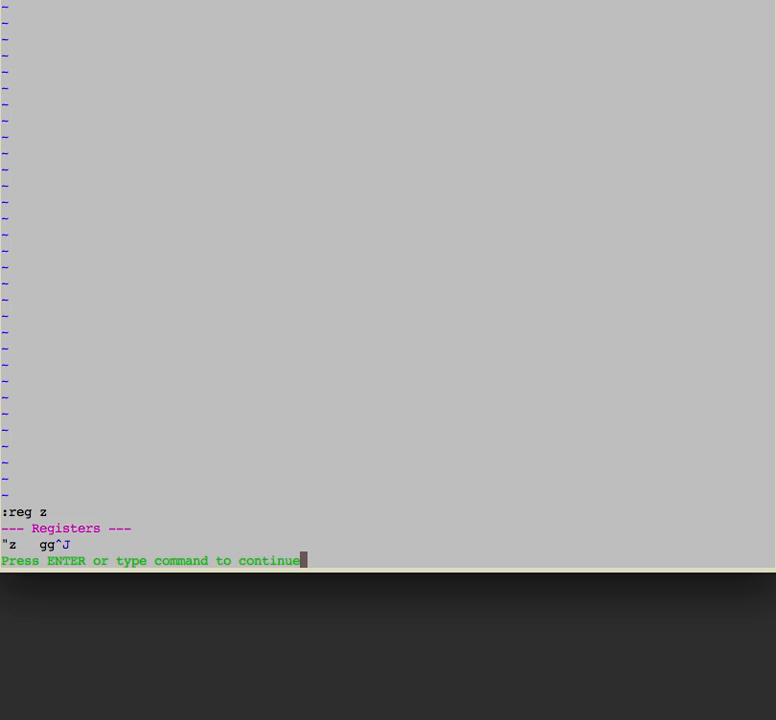
key("Return")
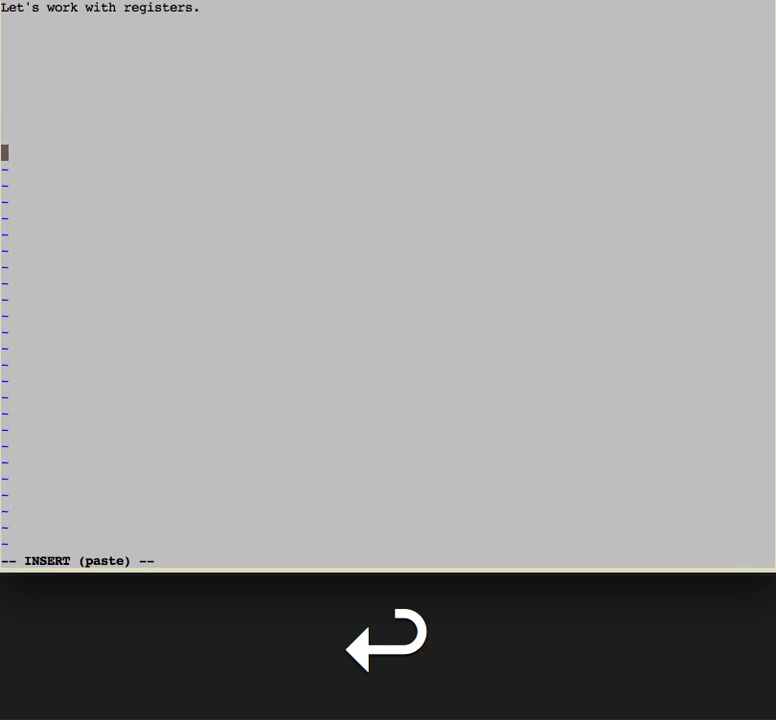
key("Return")
key("Return")
key("Return")
type("End")
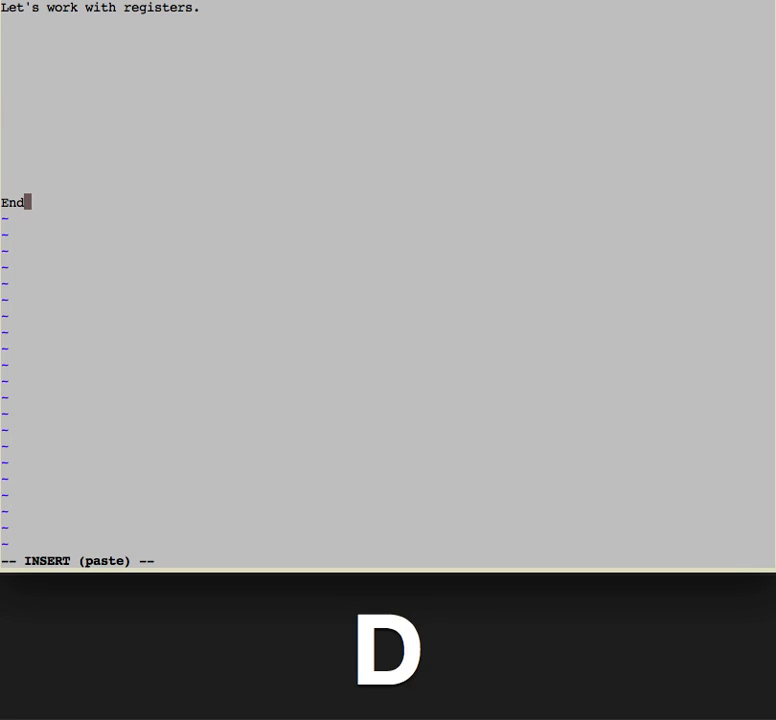
type(" of line")
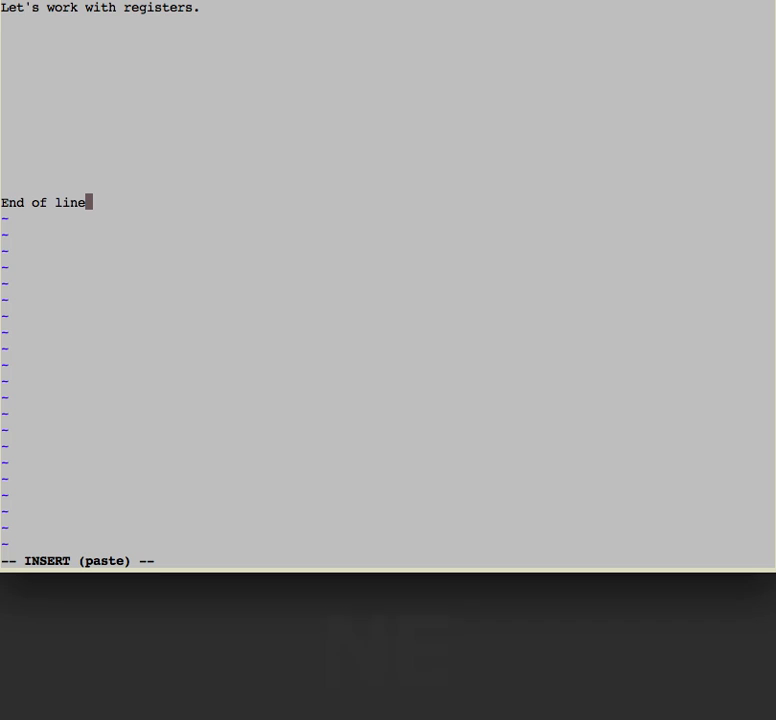
type(".")
Step: Add "End of line." below blank lines, return to line start, and replay macro @z
key("Escape")
key("h")
key("h")
key("h")
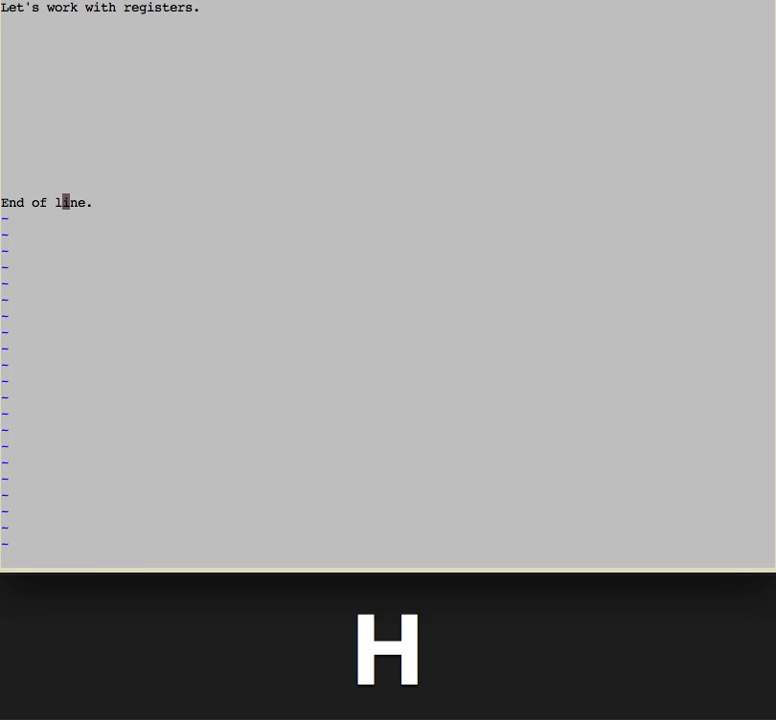
key("shift+6")
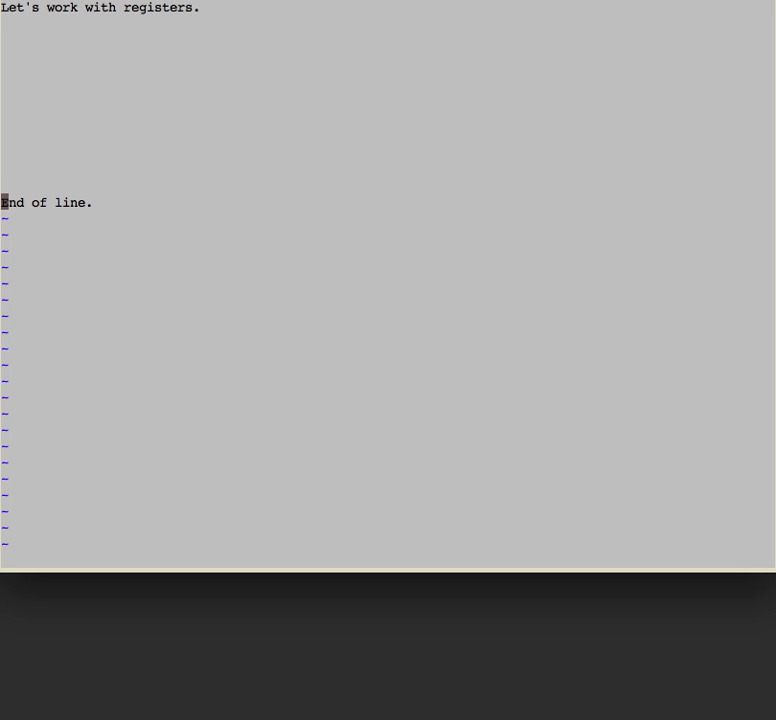
key("shift+2")
key("z")
Step: Yank line 1 and paste eight copies so the sentence appears nine times
key("k")
key("y")
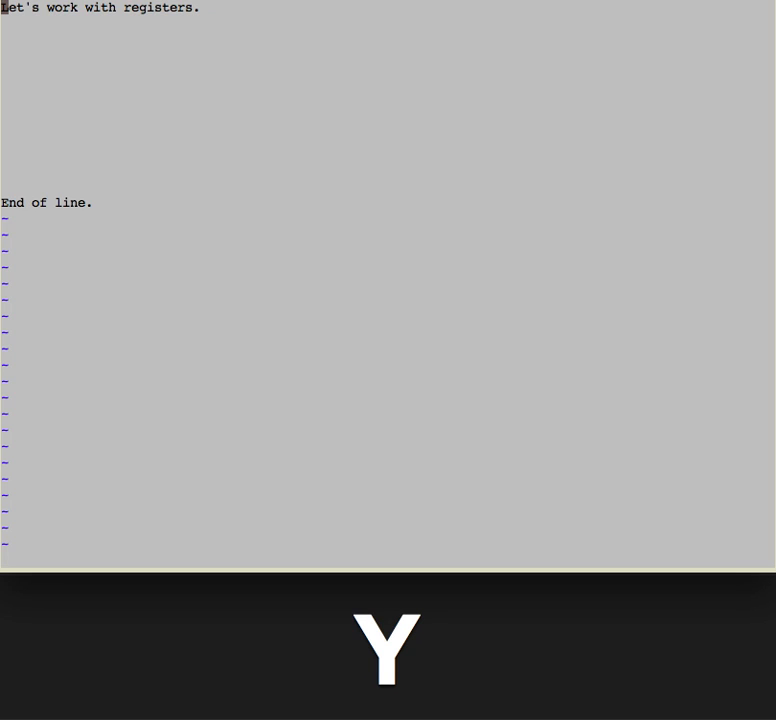
key("p")
key("p")
key("p")
key("p")
key("p")
key("p")
key("p")
key("p")
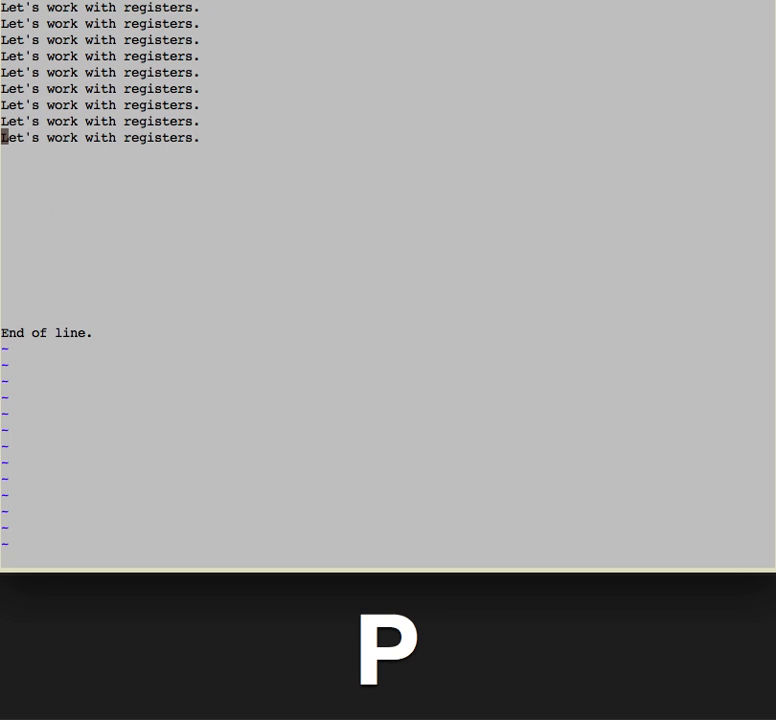
key("k")
key("k")
key("k")
key("k")
key("k")
key("k")
key("k")
key("k")
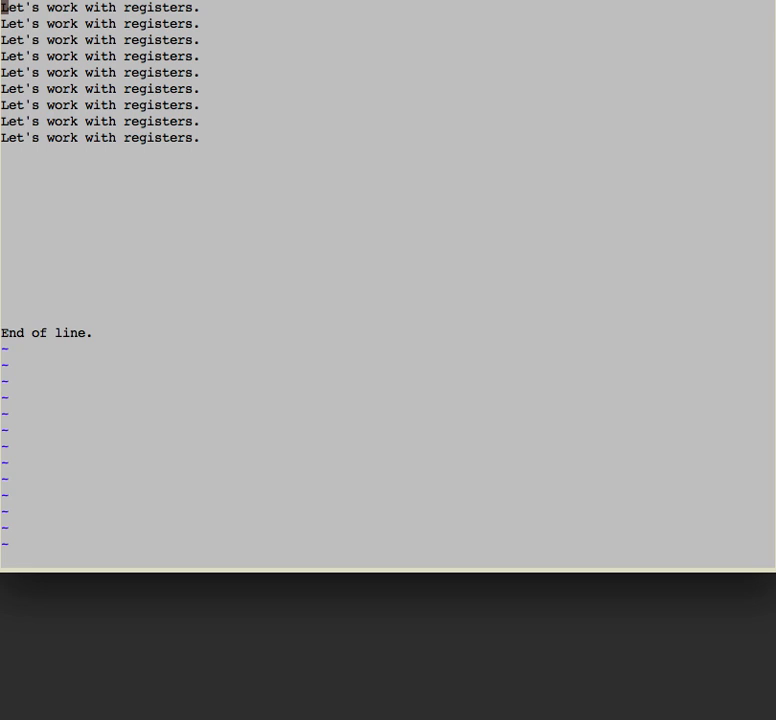
Step: Record macro a: search /work, change it to play, and return to line start
key("q")
key("a")
type("/work")
key("Return")
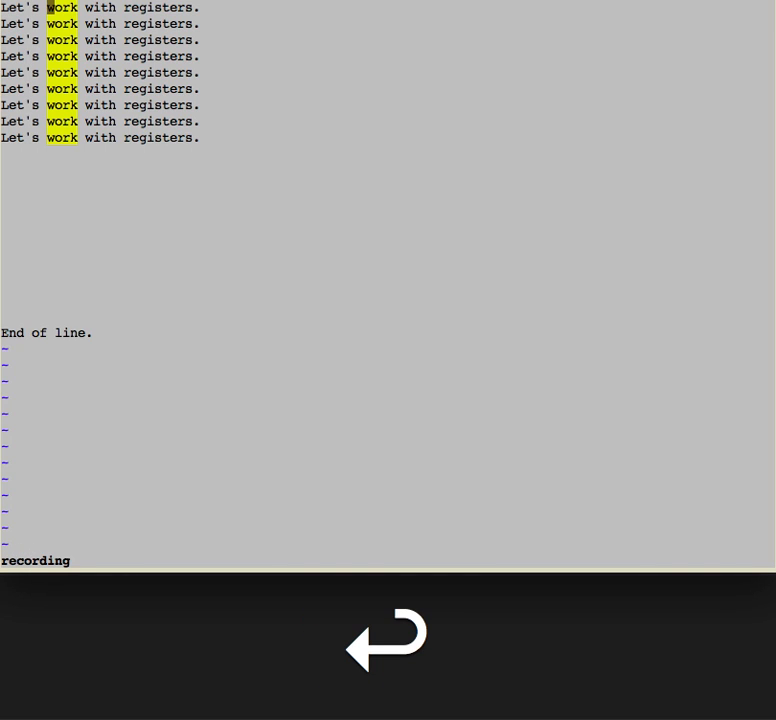
type("cw")
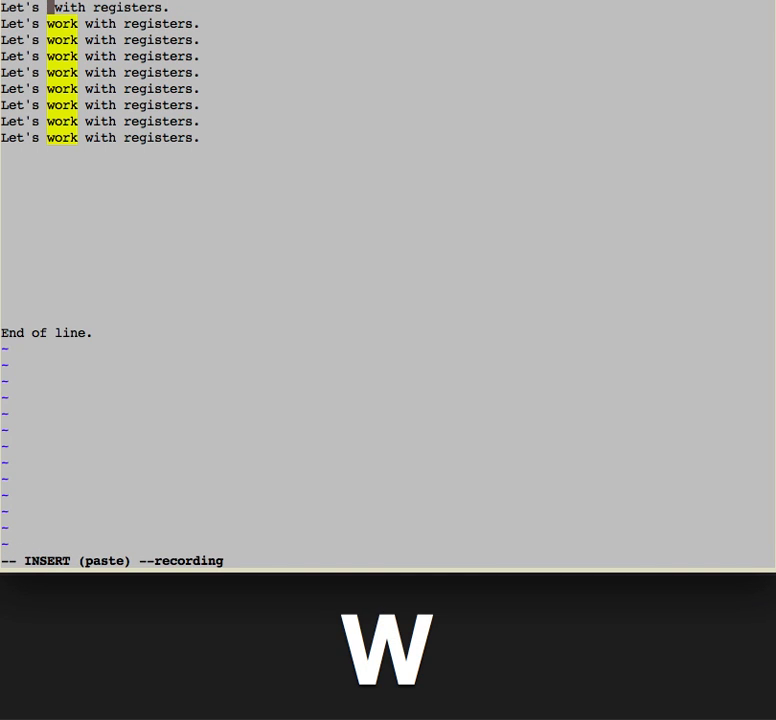
type("play")
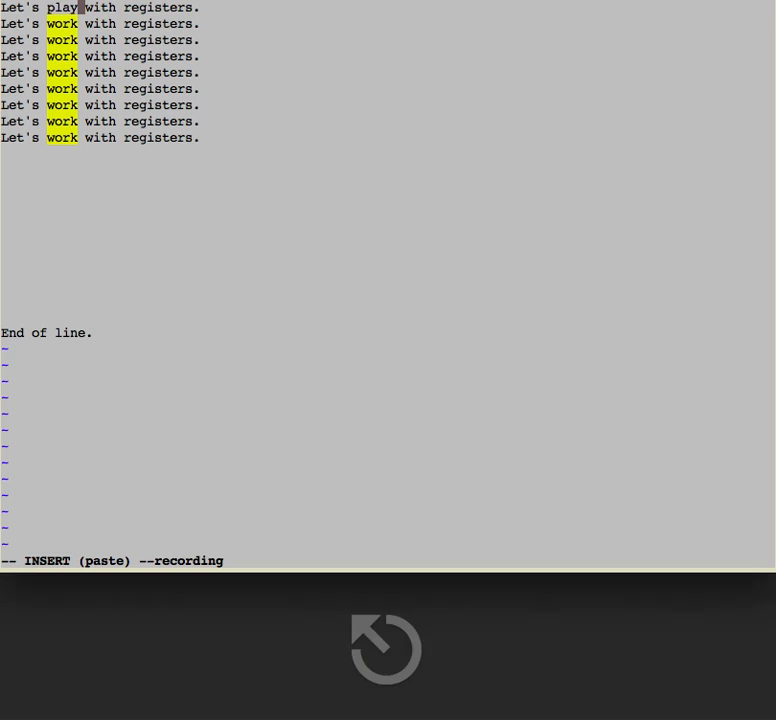
key("Escape")
key("asciicircum")
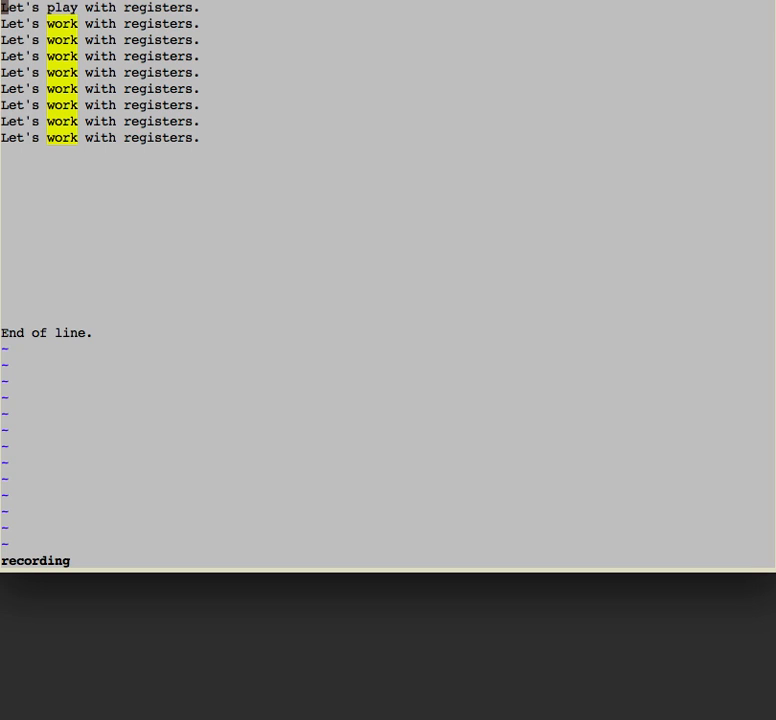
key("q")
type(":reg a")
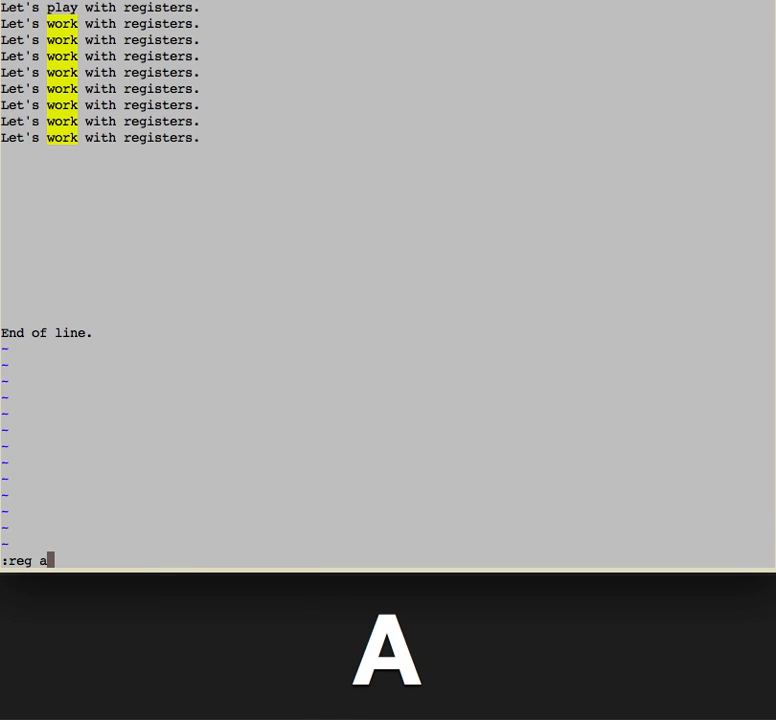
key("Return")
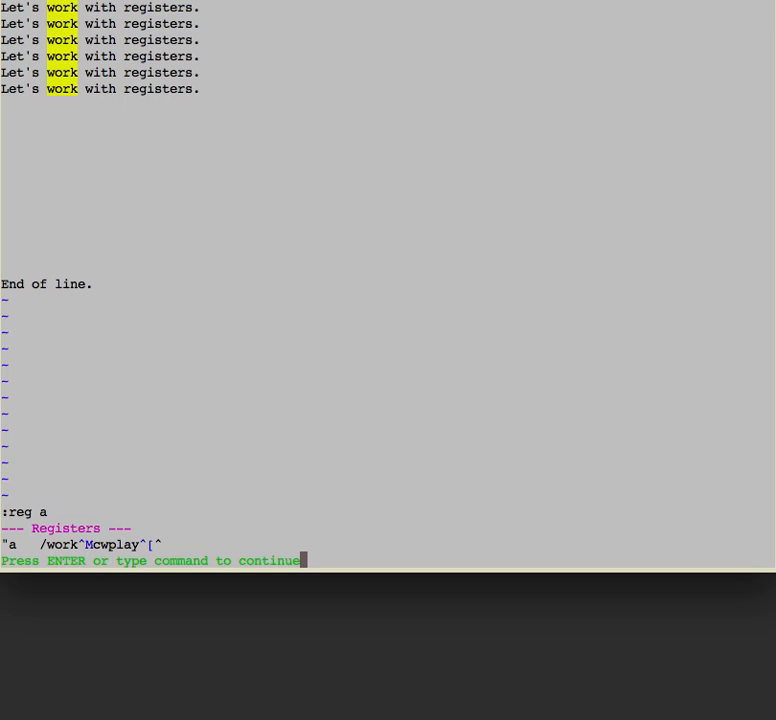
key("Return")
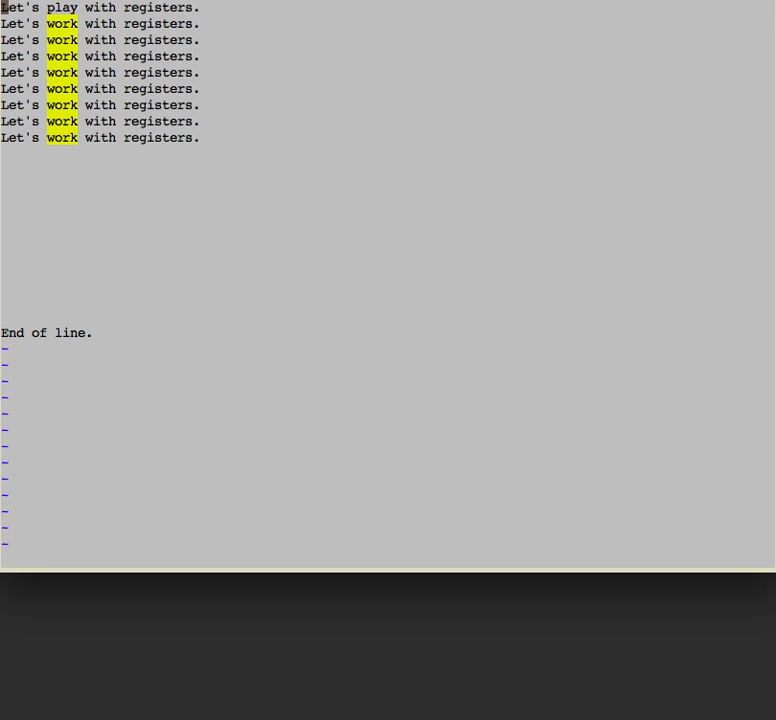
Step: Run 4@a then 3@a so lines 2–8 read 'Let's play with registers.'
key("4")
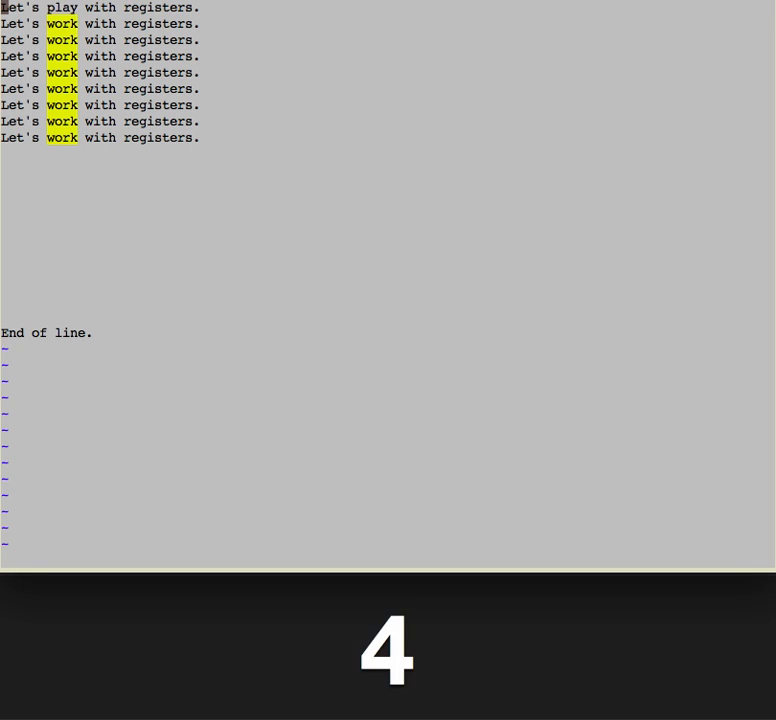
key("at")
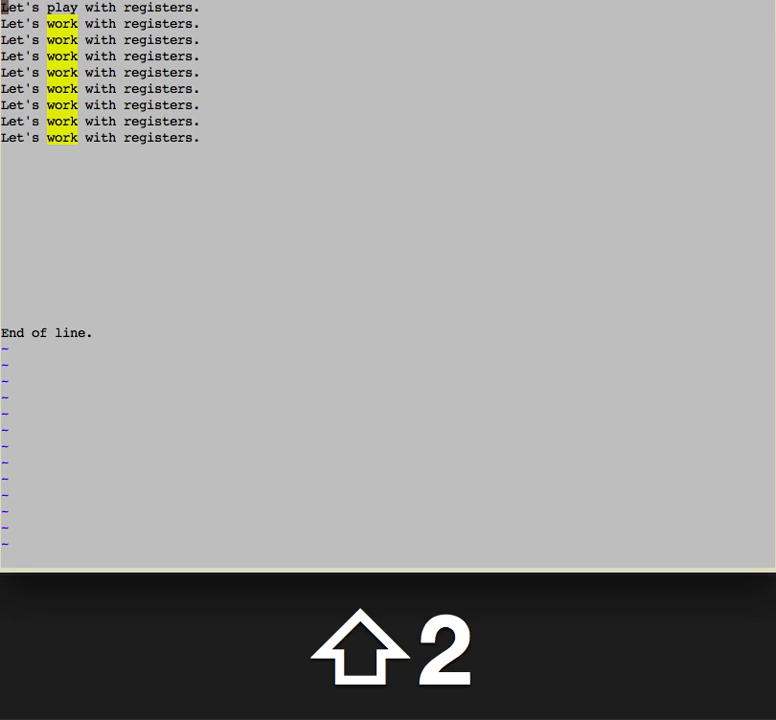
key("a")
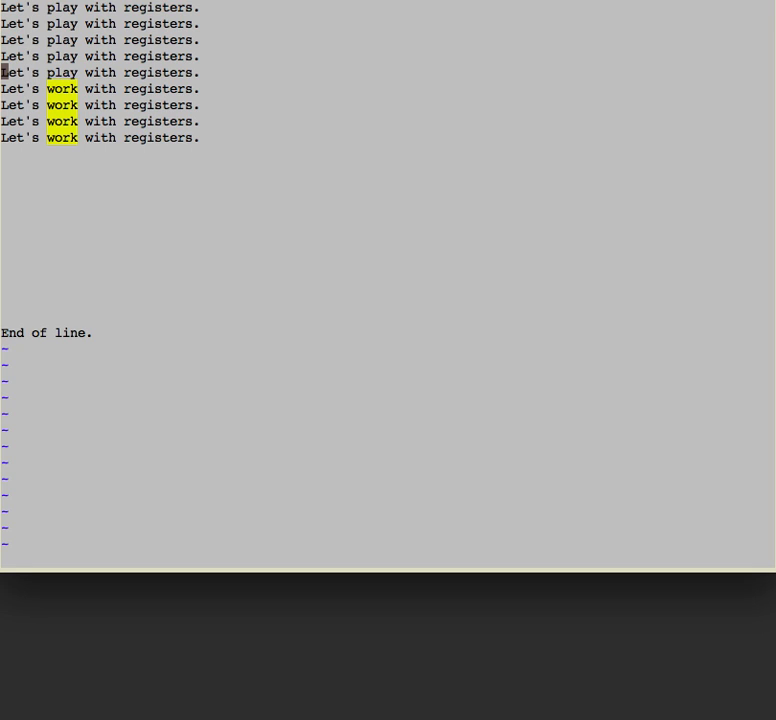
key("3")
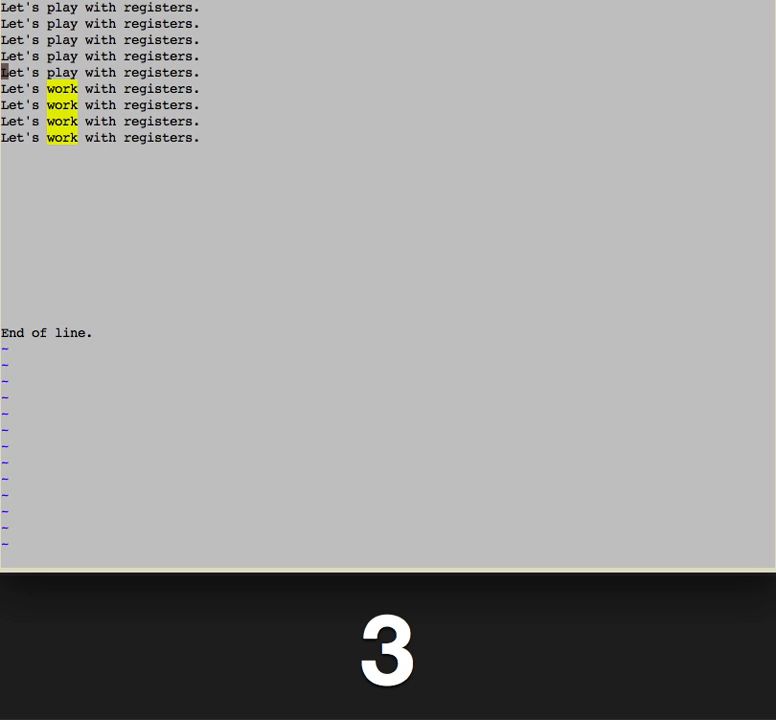
key("shift+2")
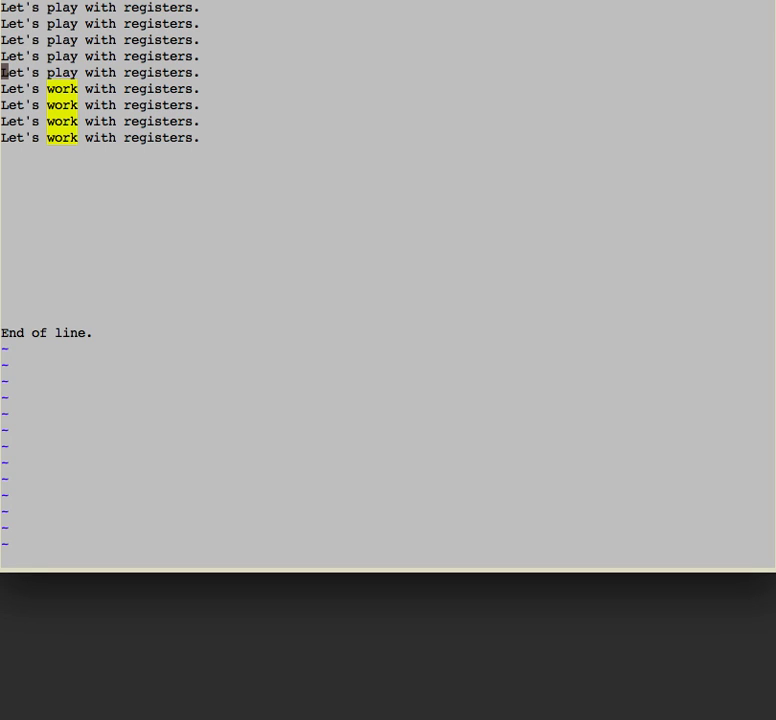
key("a")
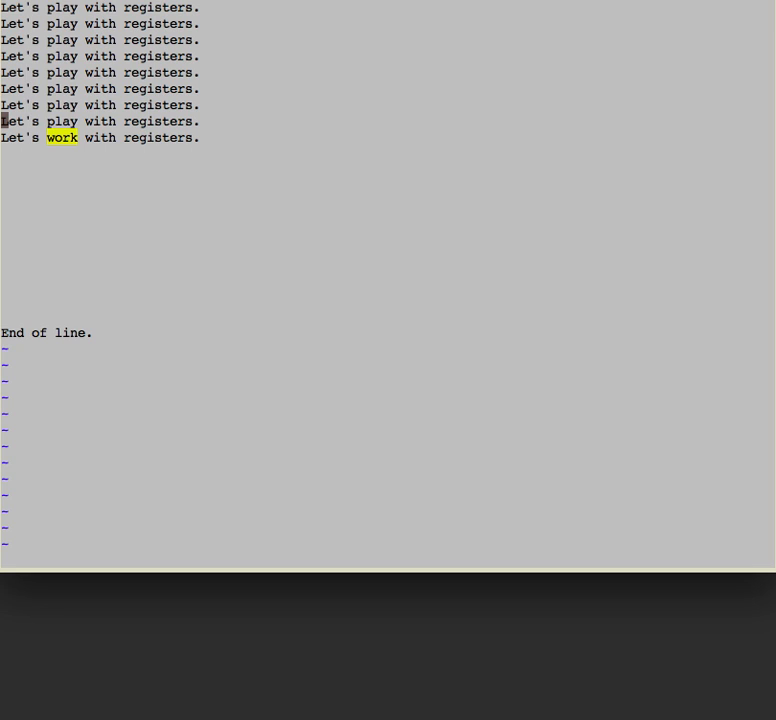
key("k")
key("k")
key("j")
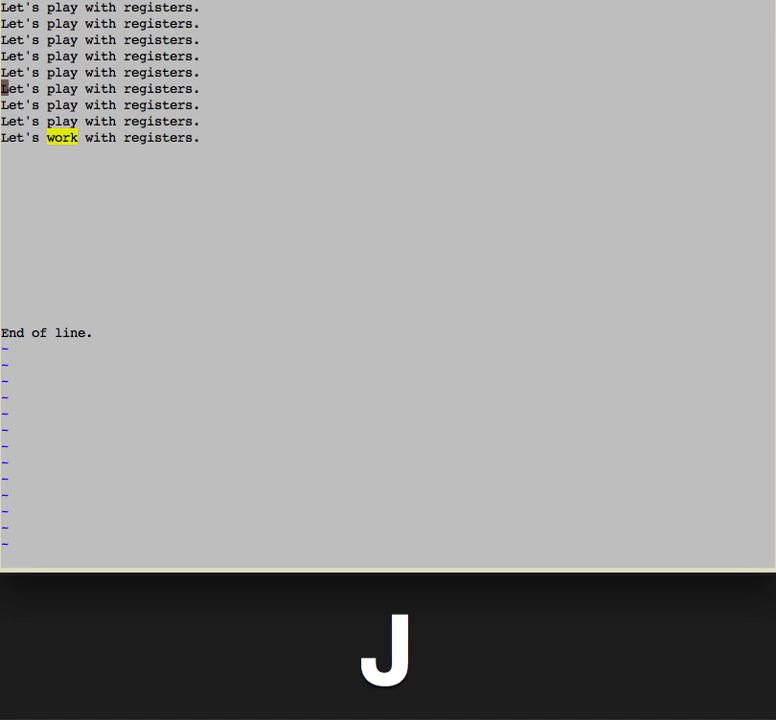
key("j")
key("j")
type(":reg")
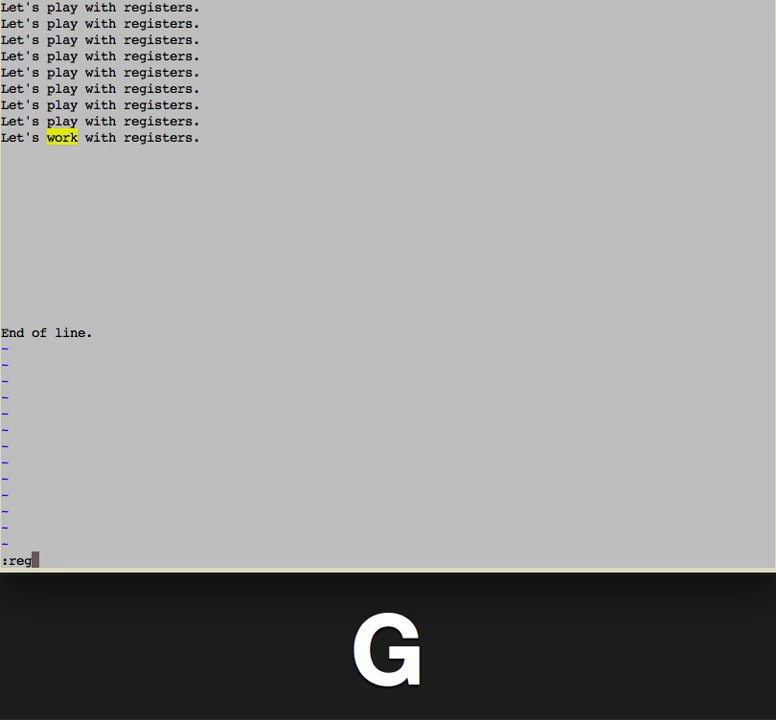
type(" a")
key("Return")
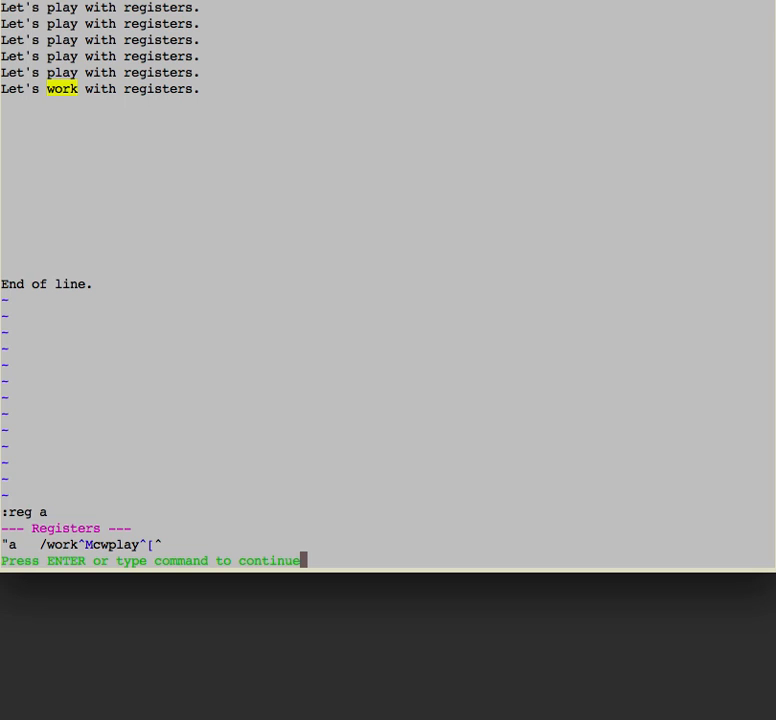
Step: Record qA appending /registers, cwvim so line 7 reads 'Let's play with vim.'
key("Return")
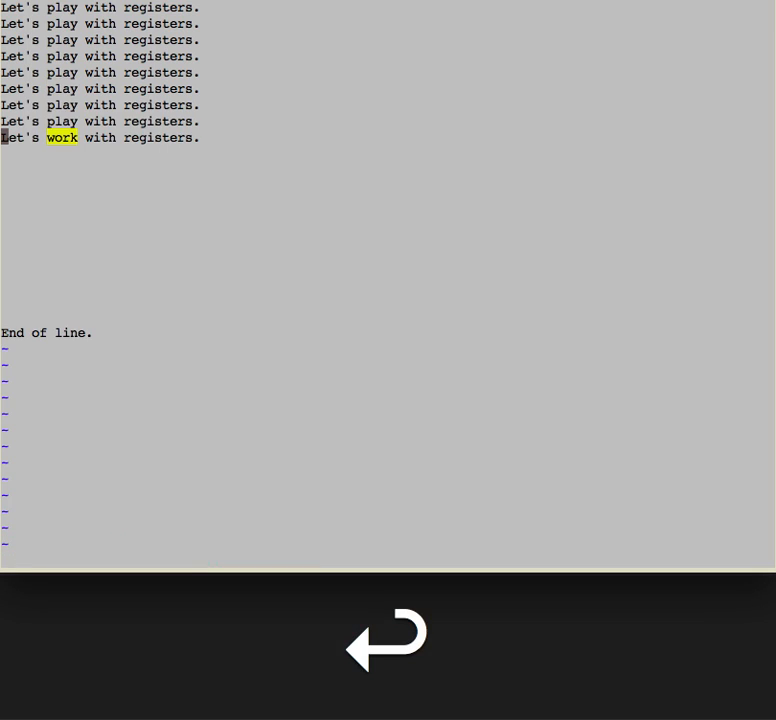
key("k")
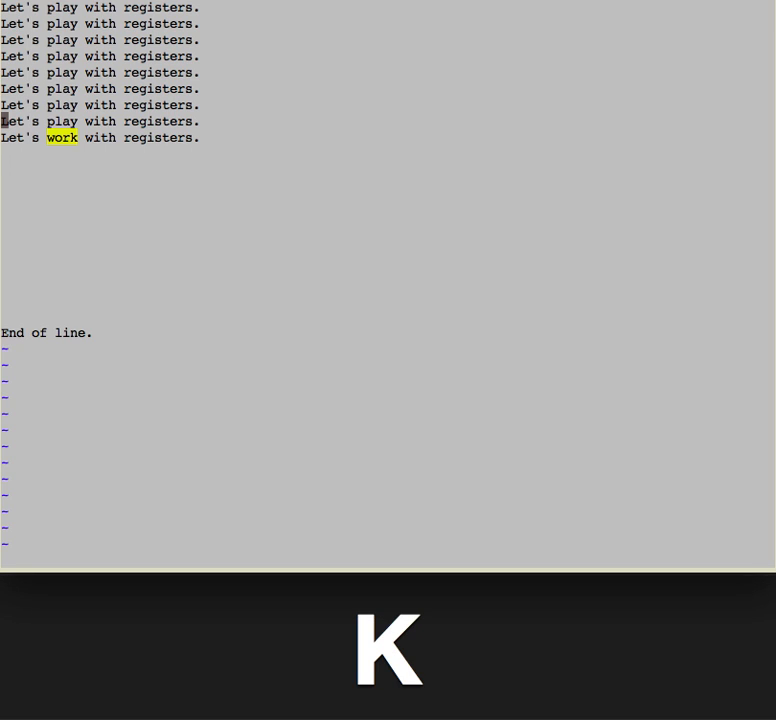
key("k")
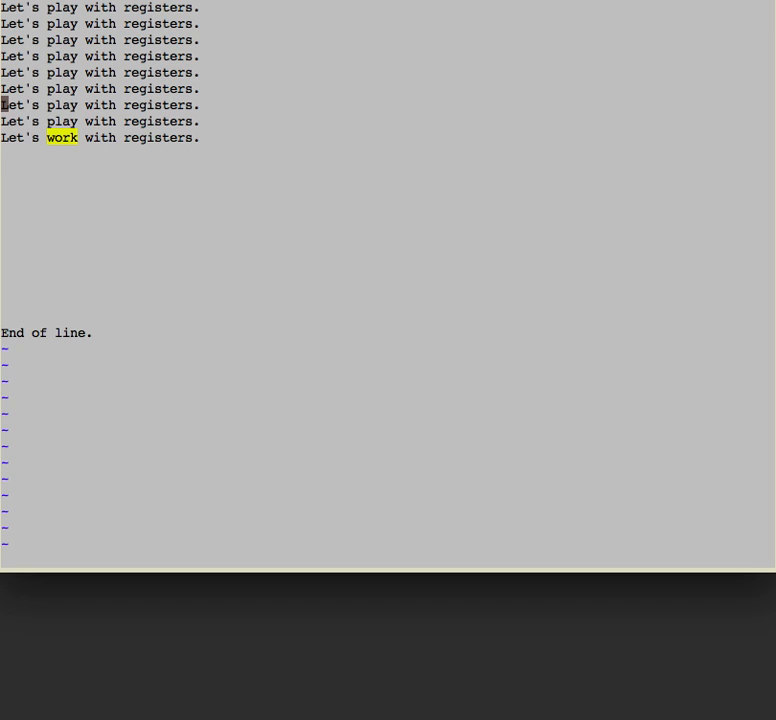
key("q")
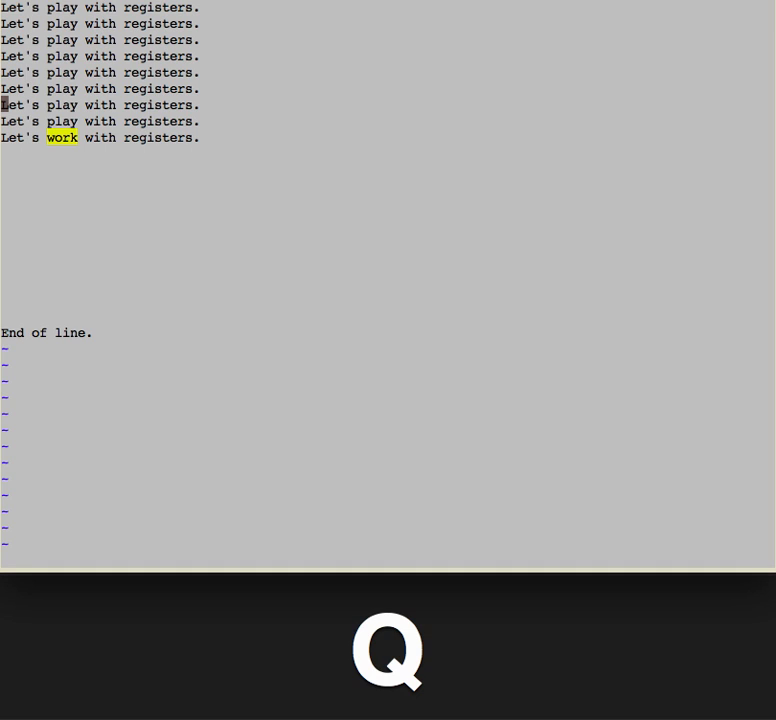
key("shift+a")
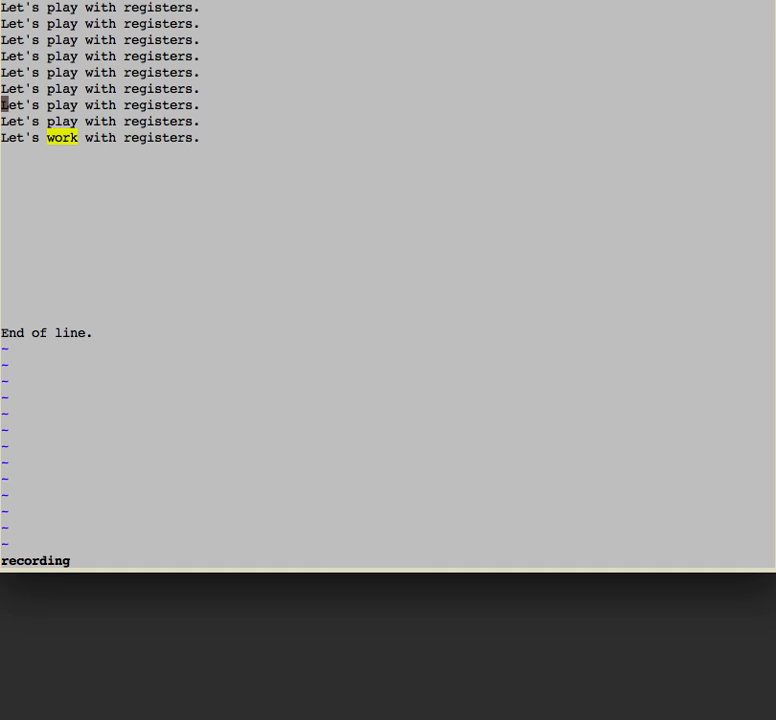
type("/re")
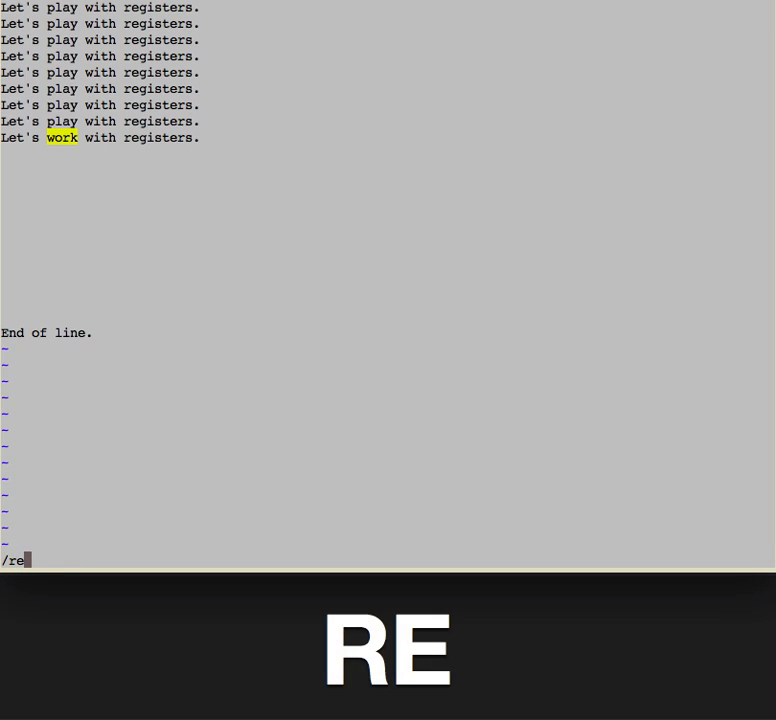
type("gisters")
key("Return")
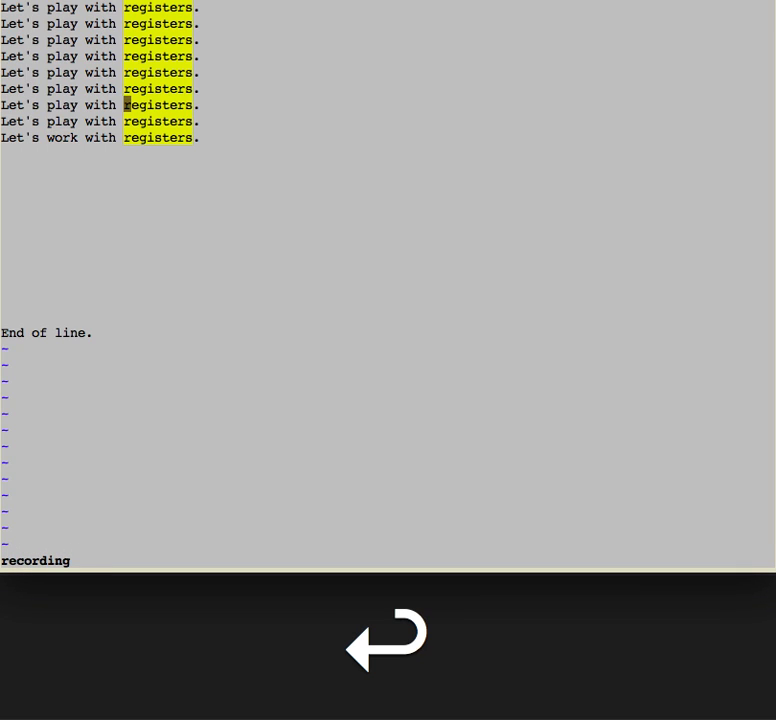
type("cw")
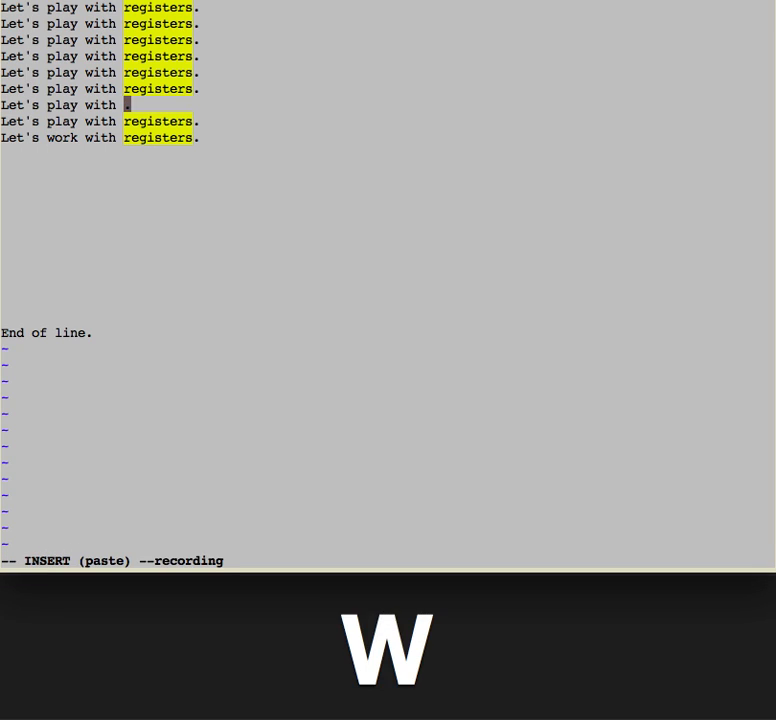
type("vim")
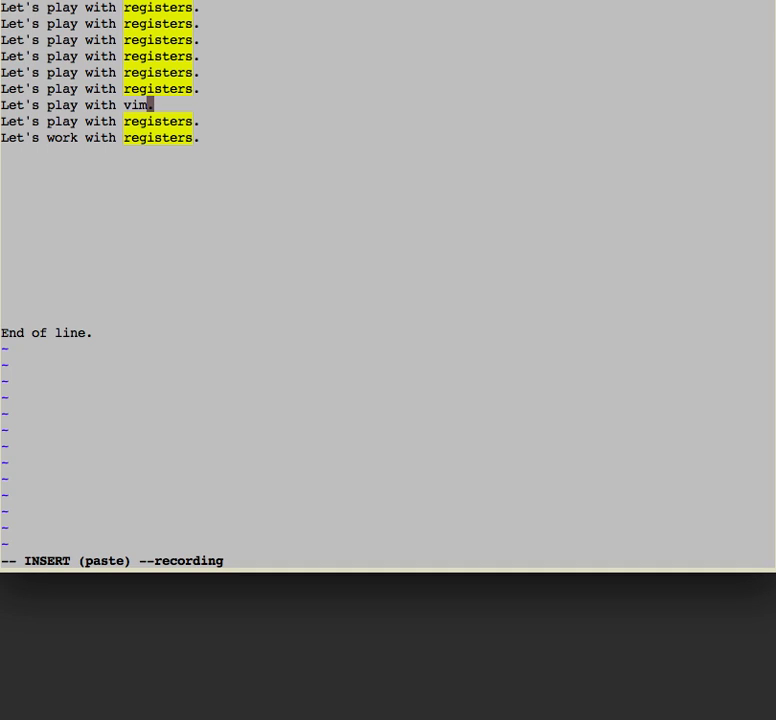
key("Escape")
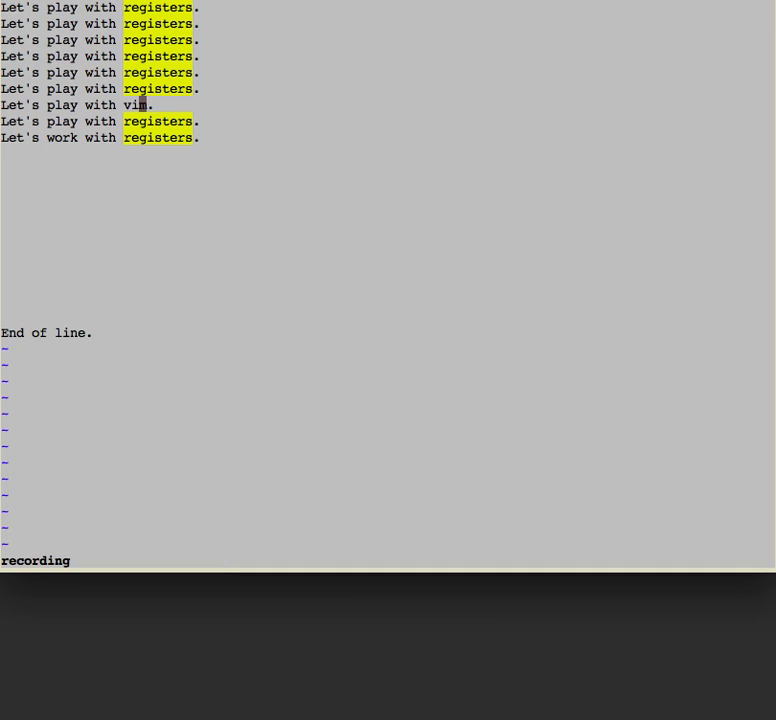
key("q")
type("h")
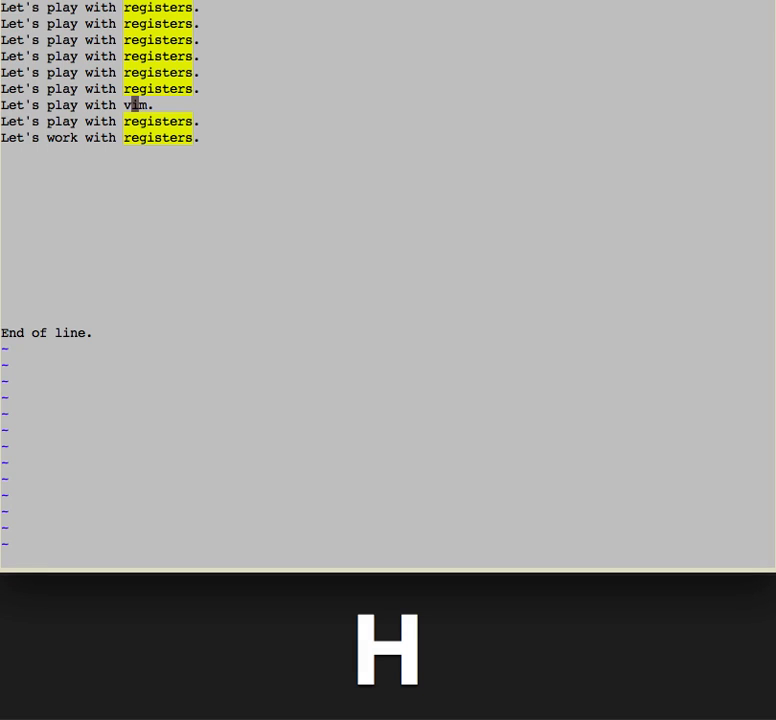
type("h:reg a")
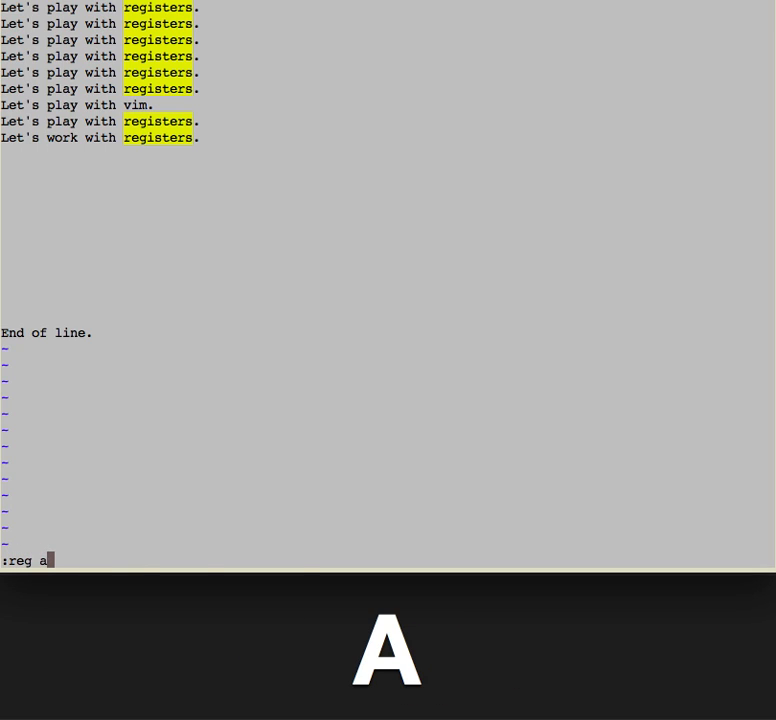
Step: Check :reg a shows the macro ending cwvim, clear :noh, replay @a on line 9
key("Return")
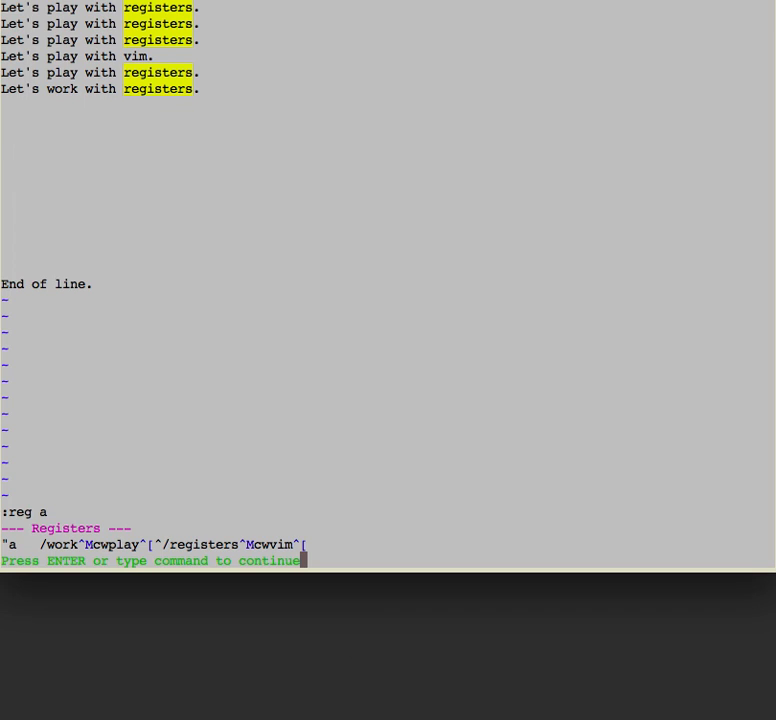
key("Return")
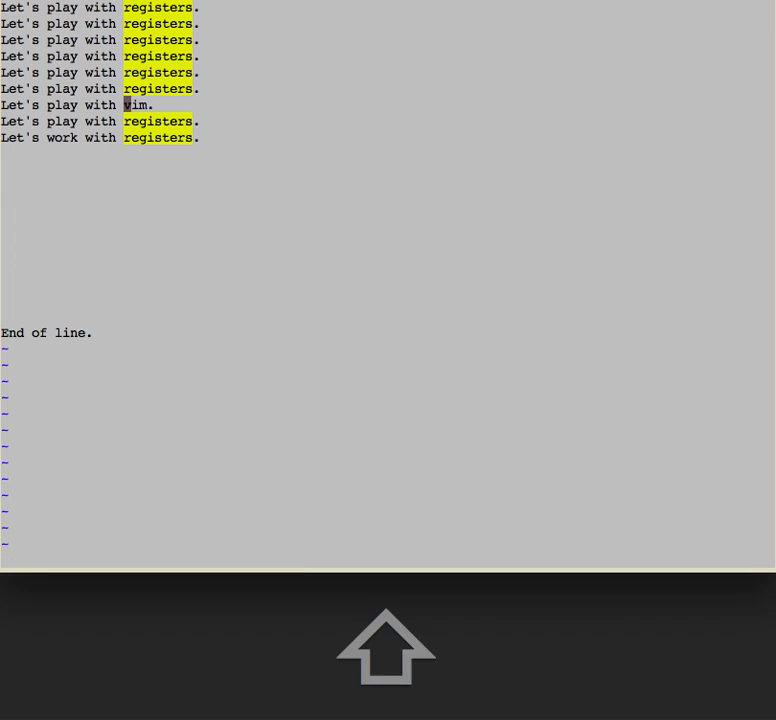
type(":noh")
key("Return")
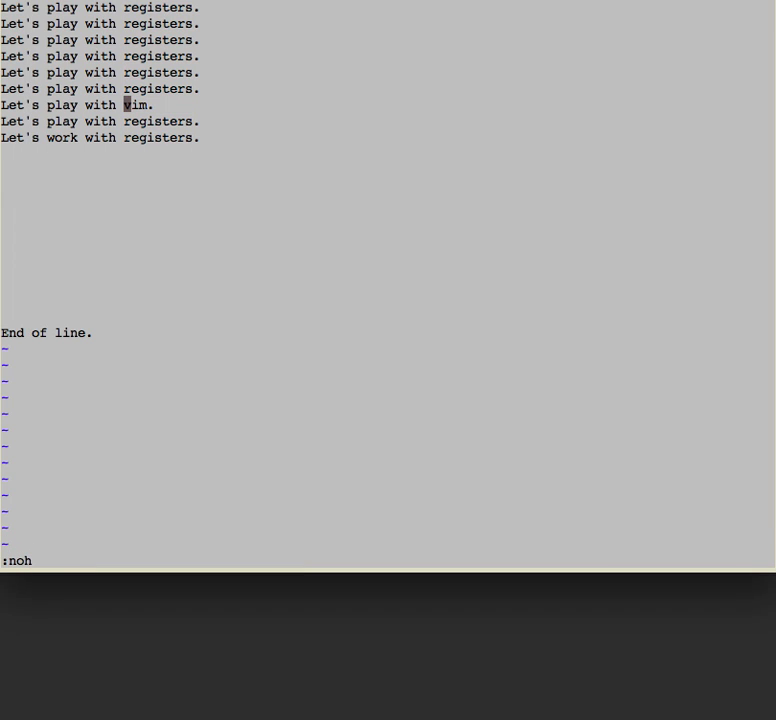
key("at")
key("a")
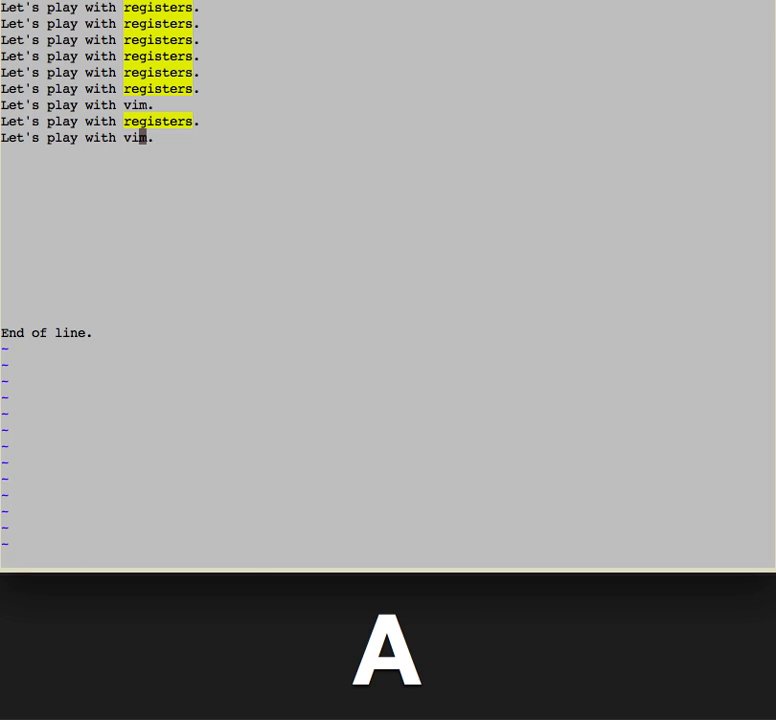
key("k")
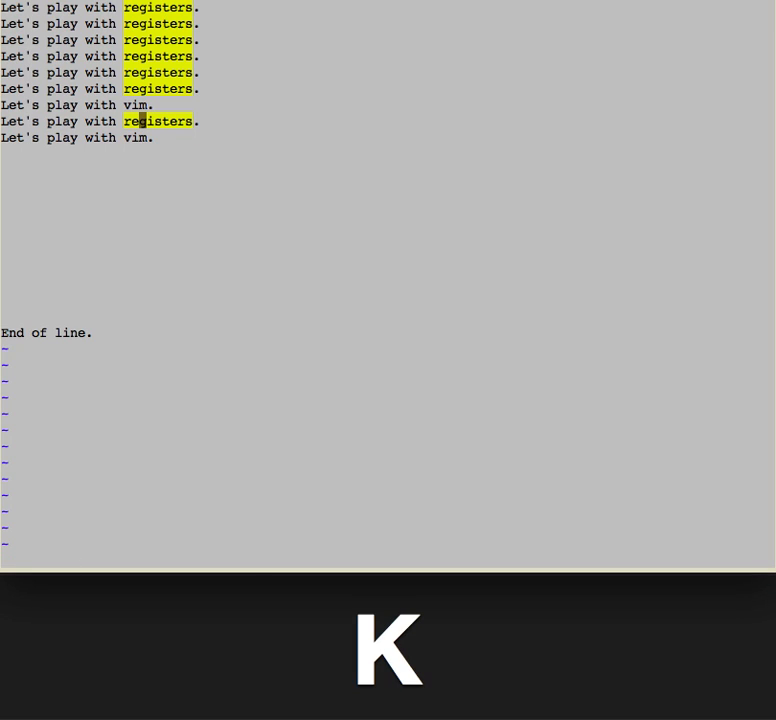